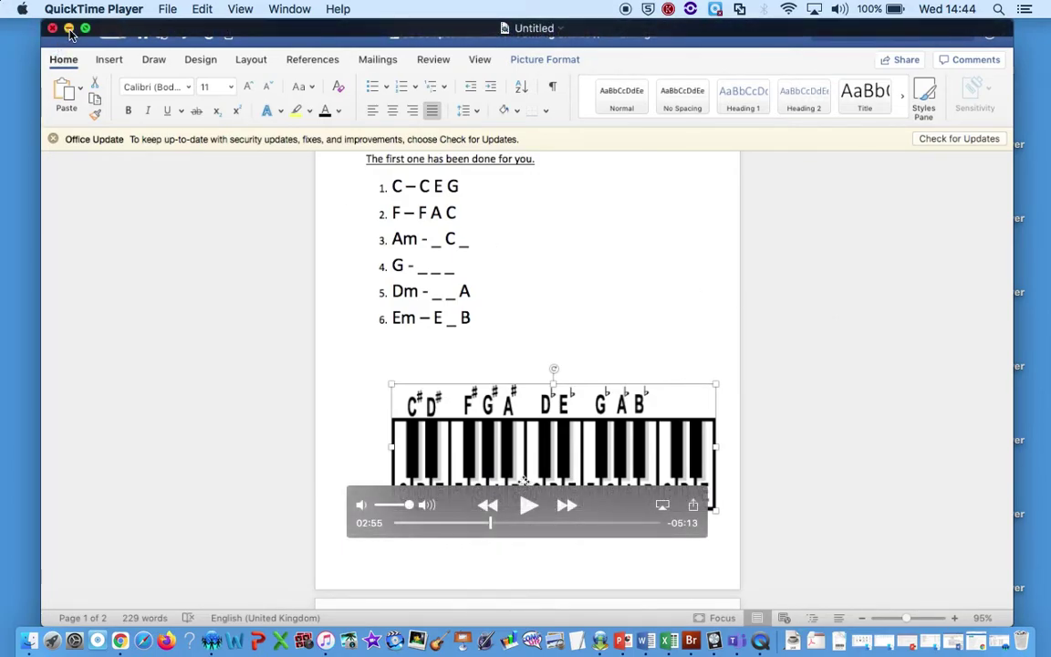
Minimise the video player and switch to the S3 Composition Task 1 - Forming Chords document in Word, shown full screen
click(68, 30)
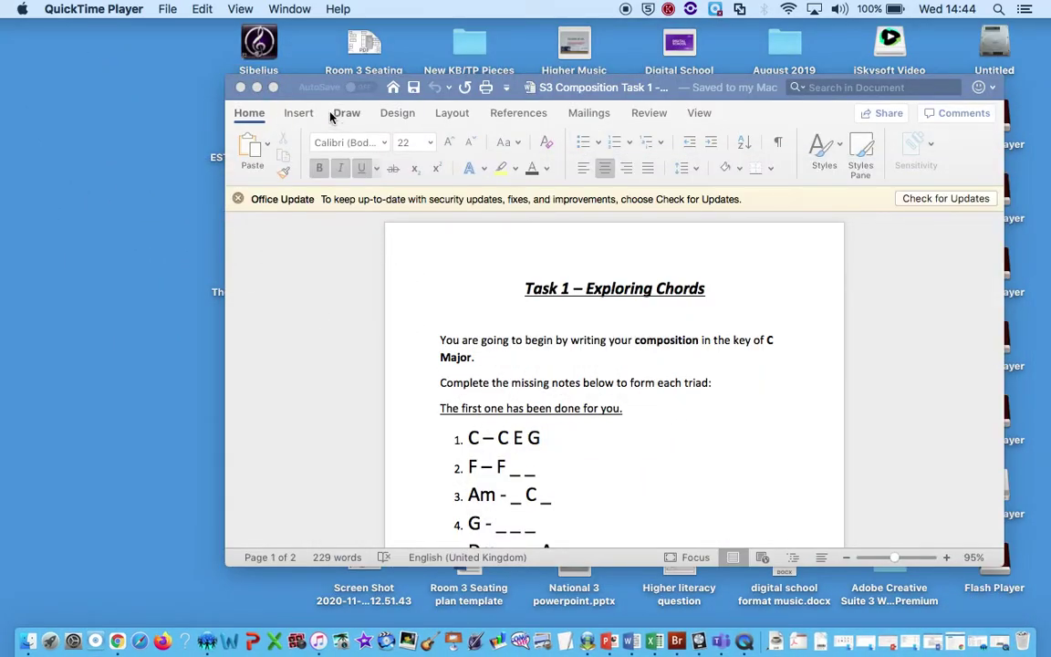
click(273, 86)
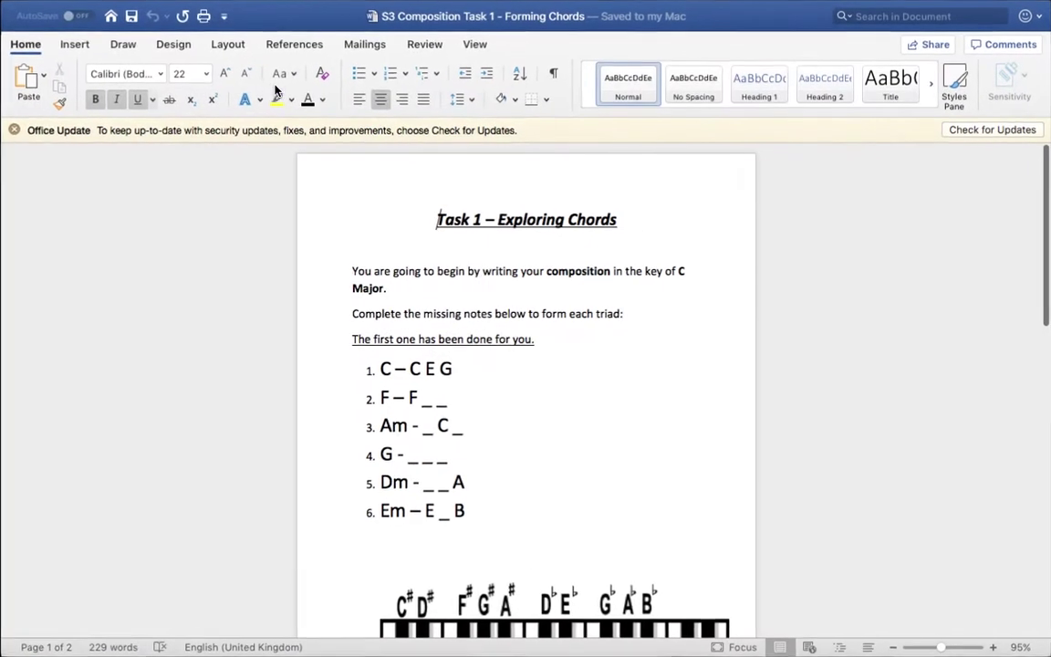
drag(475, 394, 536, 414)
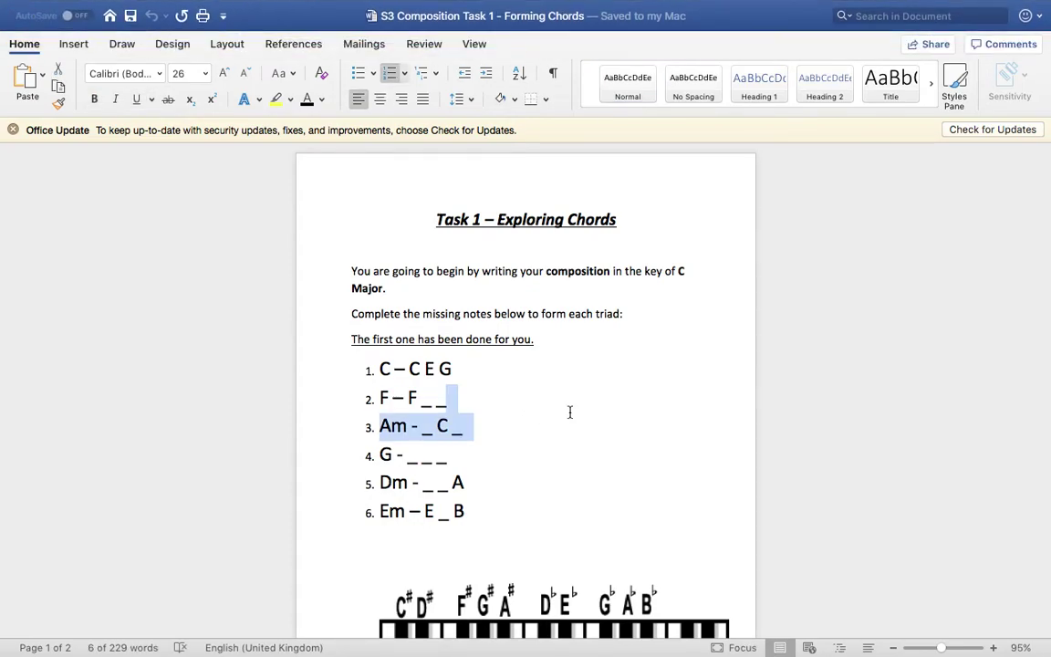
click(571, 419)
Look through the worksheet, from the triad list and keyboard diagram to the chord table and back to the title
key(Down)
key(Down)
key(Down)
key(Down)
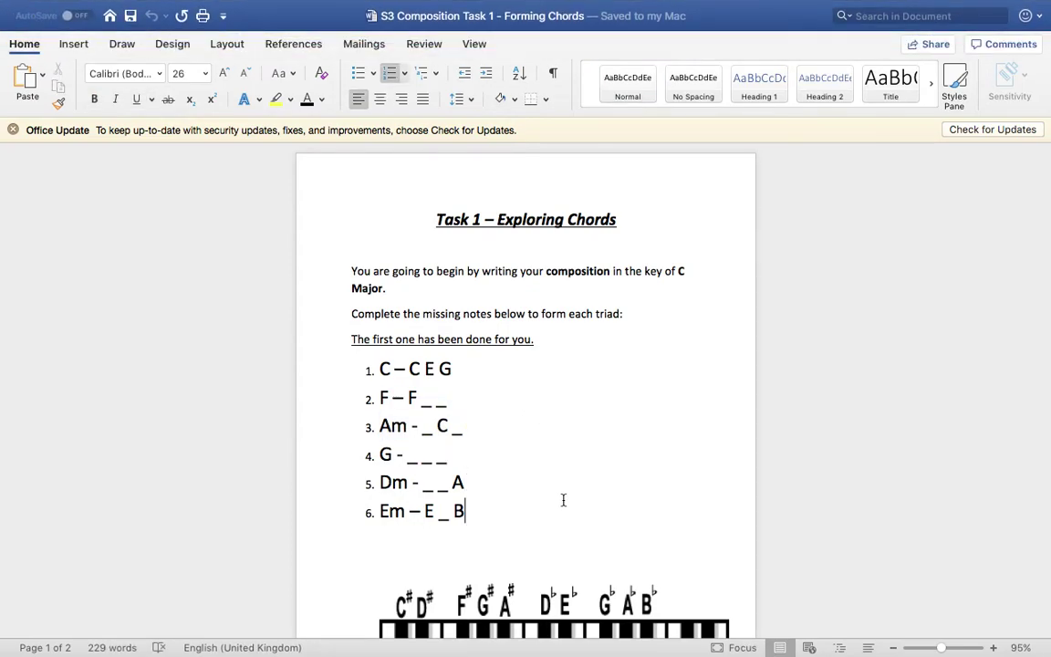
key(Down)
key(Down)
key(Down)
key(Down)
key(Down)
key(Down)
key(Down)
key(Down)
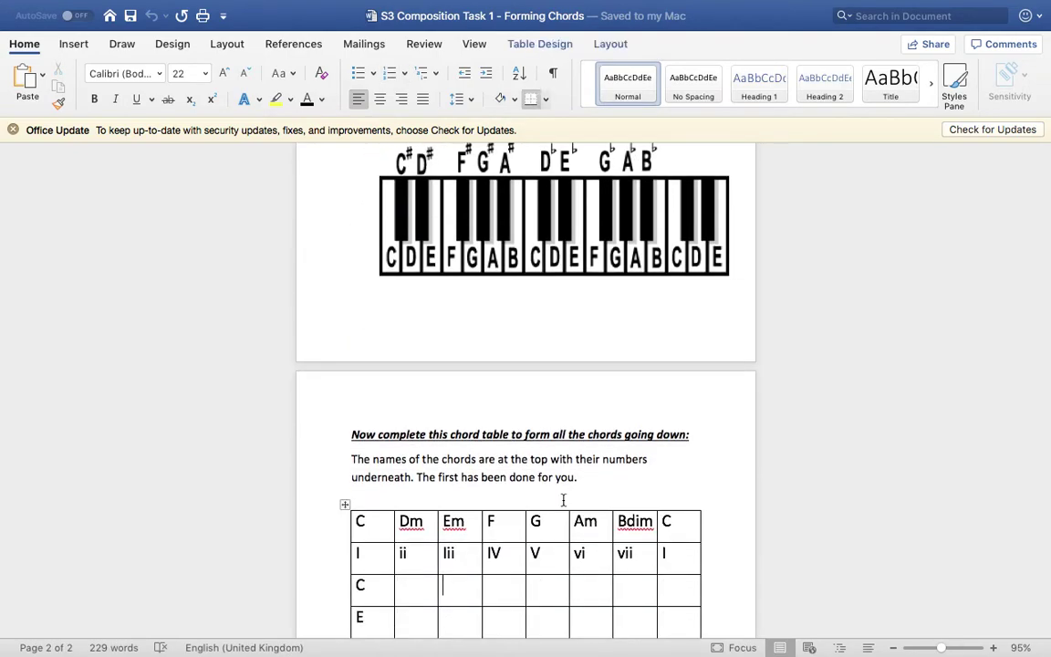
key(Up)
key(Up)
key(Up)
key(Up)
key(Up)
key(Up)
key(Up)
key(Up)
key(Up)
key(Up)
key(Up)
key(Up)
key(Up)
key(Up)
key(Up)
key(Up)
key(Up)
key(Up)
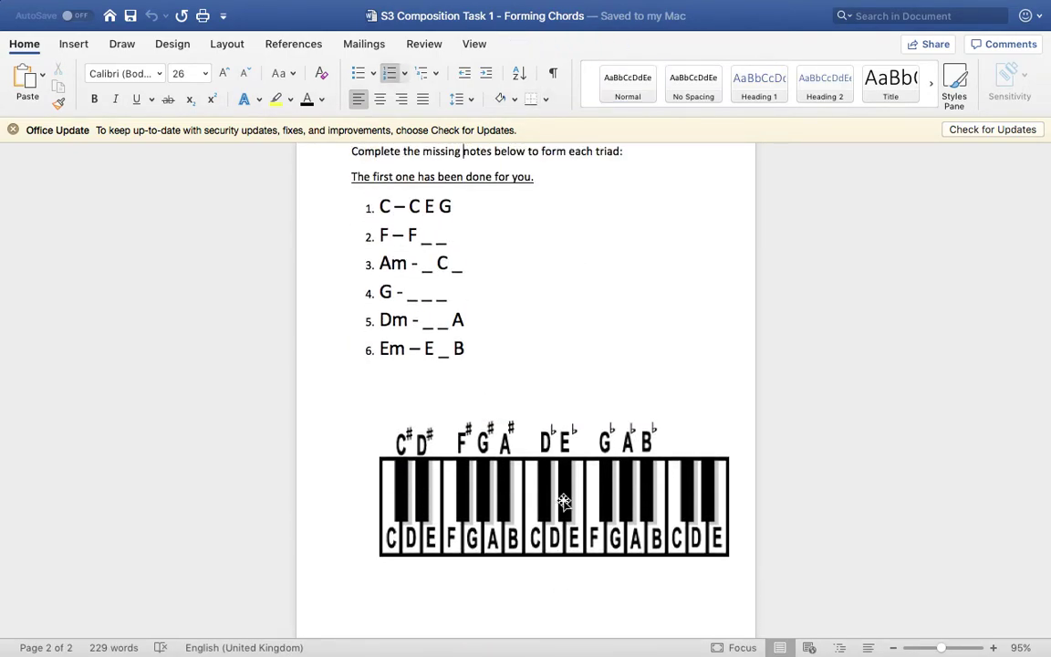
key(Up)
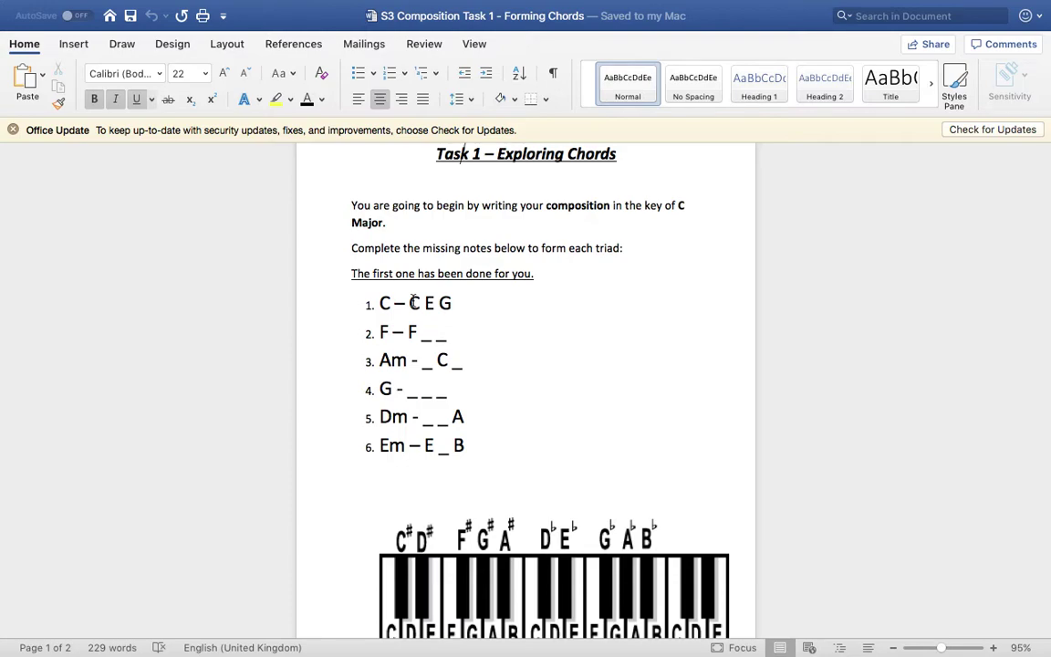
Examine the keyboard diagram below the triad list, along with the completed C example
click(539, 453)
key(Return)
key(Return)
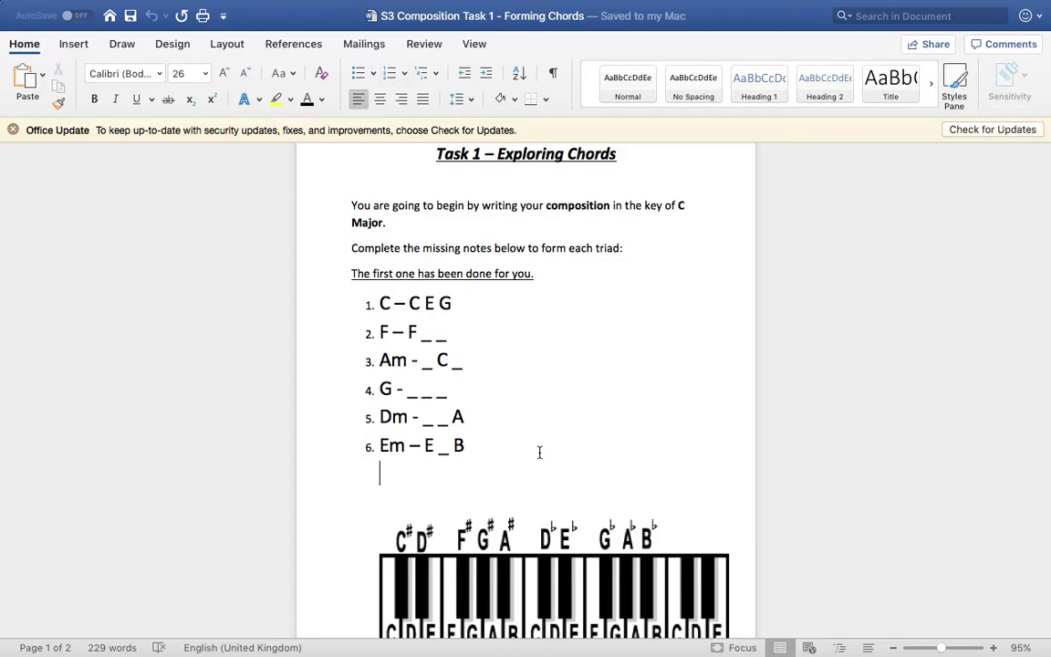
scroll(540, 453, down, 4)
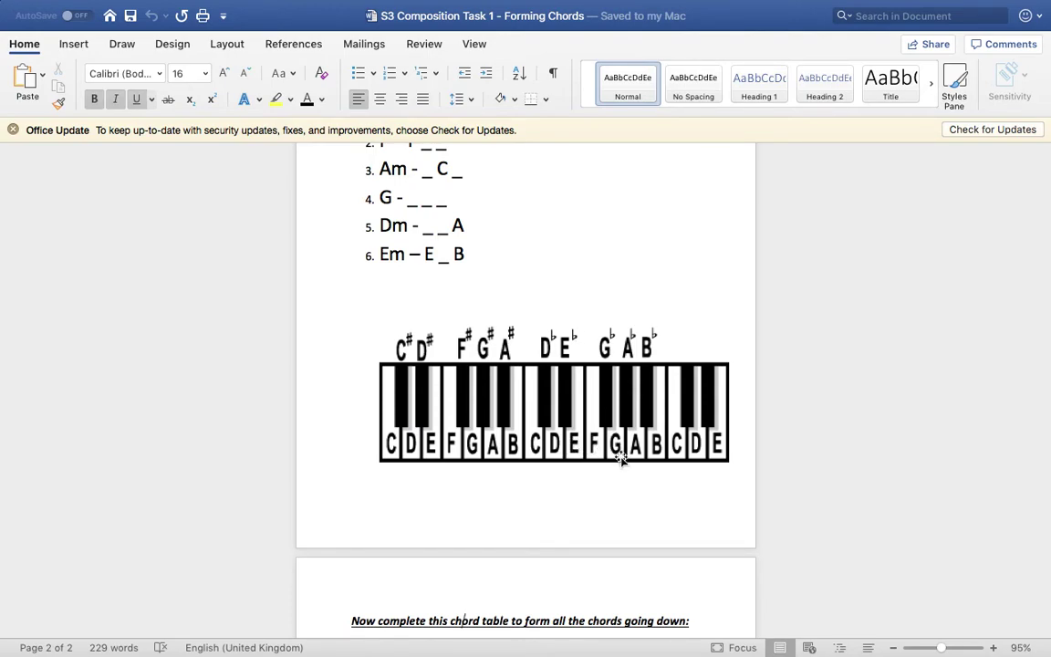
click(529, 223)
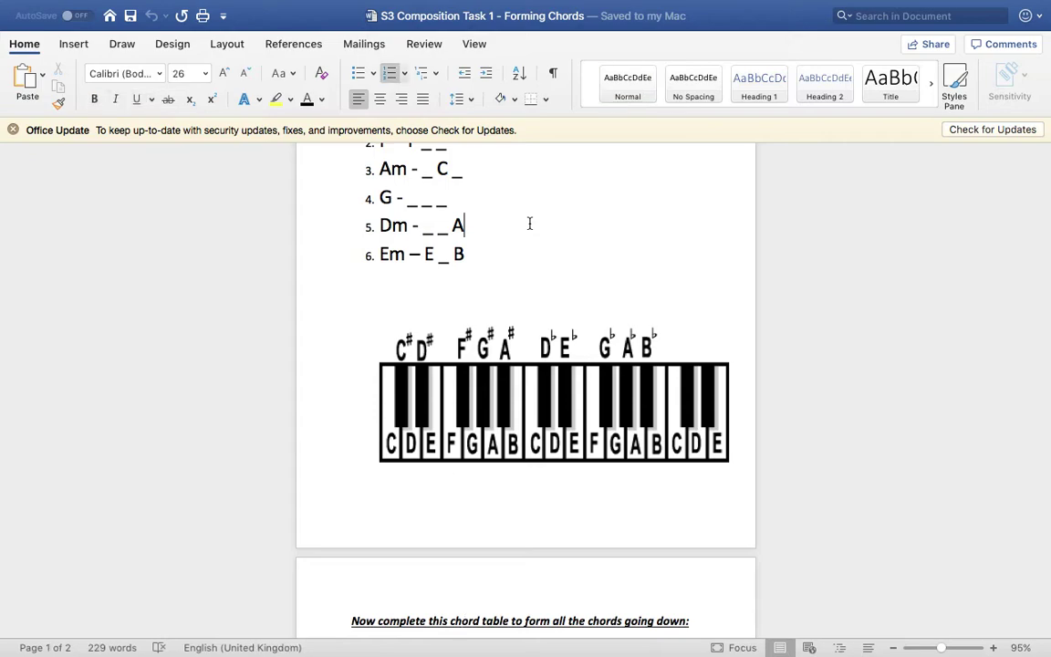
key(Up)
key(Up)
key(Up)
key(Up)
key(Up)
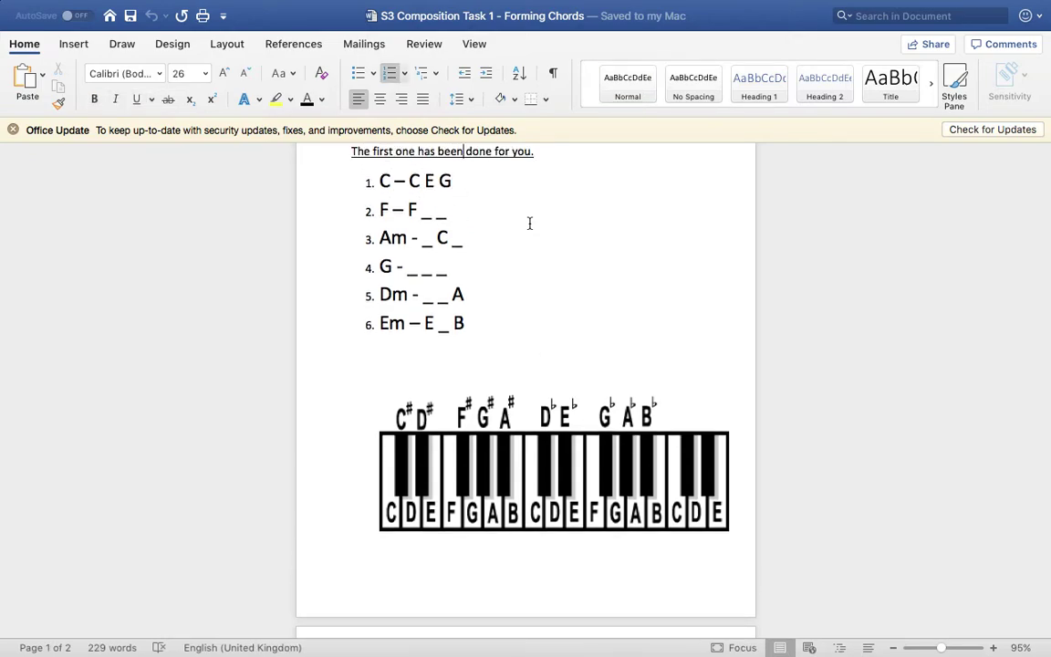
Replace the two blanks of the F triad with the notes A and C
click(445, 187)
click(517, 241)
click(433, 212)
key(BackSpace)
text(A)
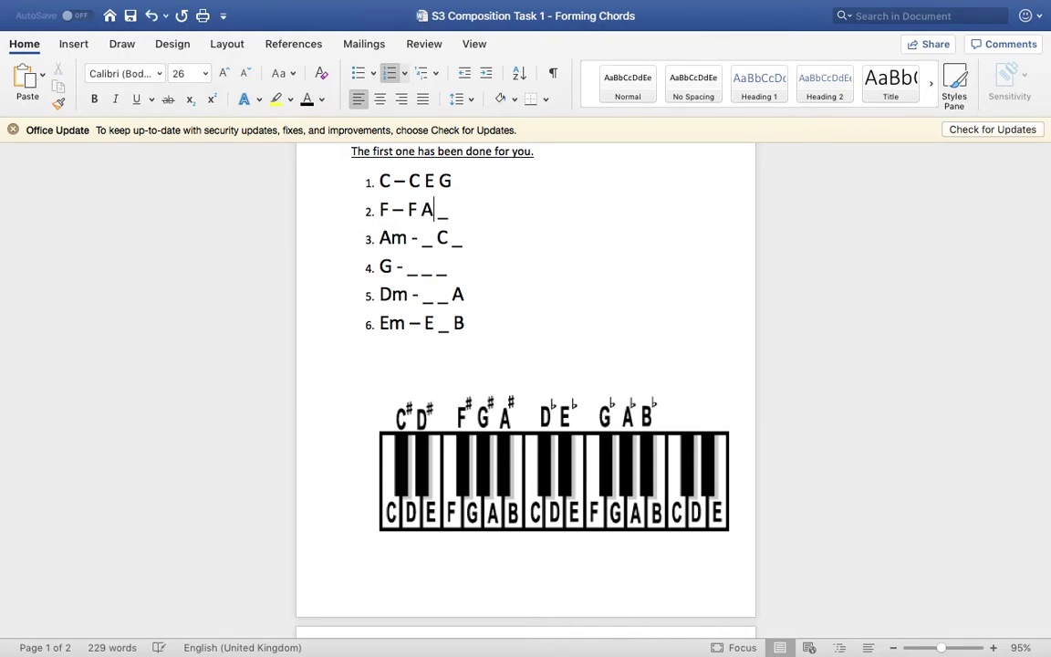
click(453, 212)
key(BackSpace)
text(C)
Fill the blanks of the Am triad so that it reads A C E
click(435, 238)
key(BackSpace)
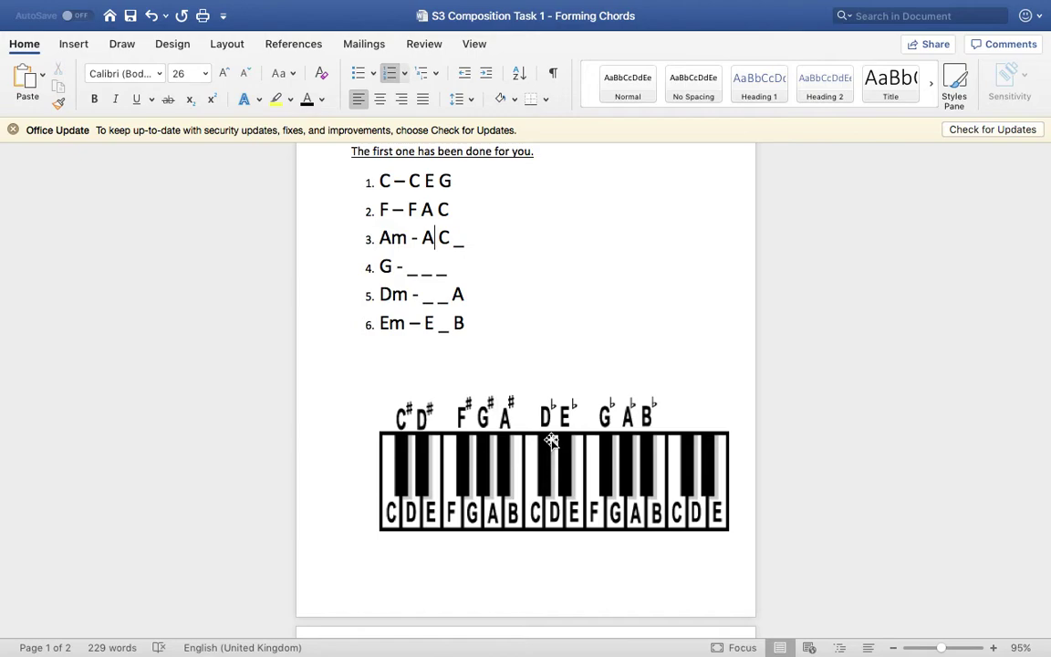
click(466, 238)
key(BackSpace)
text(E)
Replace the three blanks of the G triad with the notes G, B and D
click(416, 272)
key(BackSpace)
text(G)
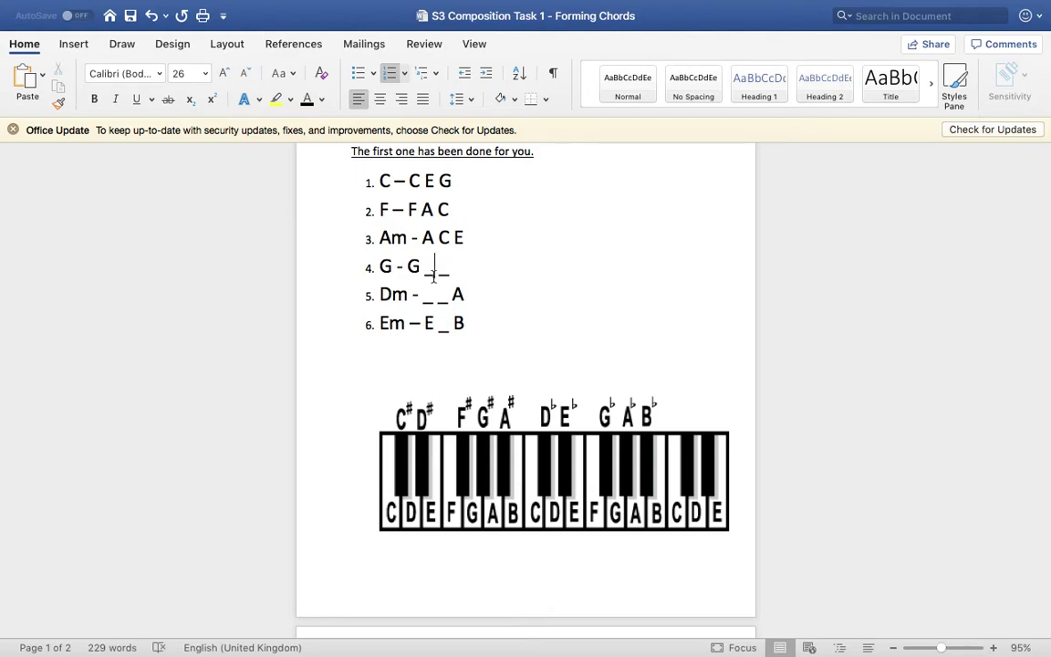
key(Delete)
key(Delete)
text(B)
key(BackSpace)
text(D)
Replace the two blanks of the Dm triad with the notes D and F
click(434, 294)
key(BackSpace)
text(D)
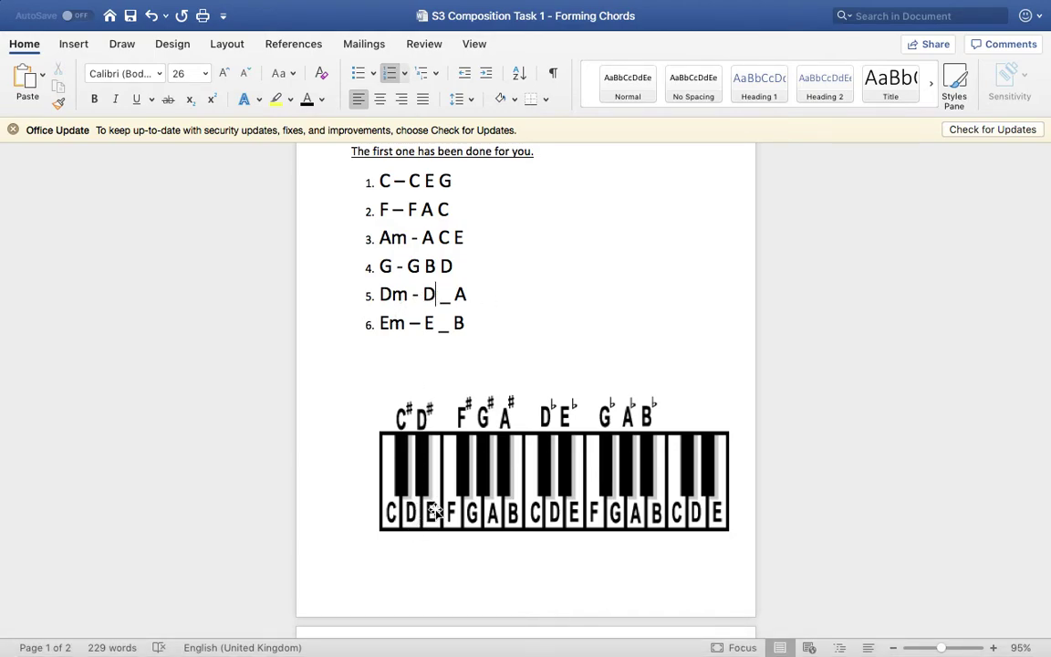
click(450, 294)
key(BackSpace)
text(F)
click(468, 294)
Replace the blank in the Em triad with the note G
click(449, 334)
key(BackSpace)
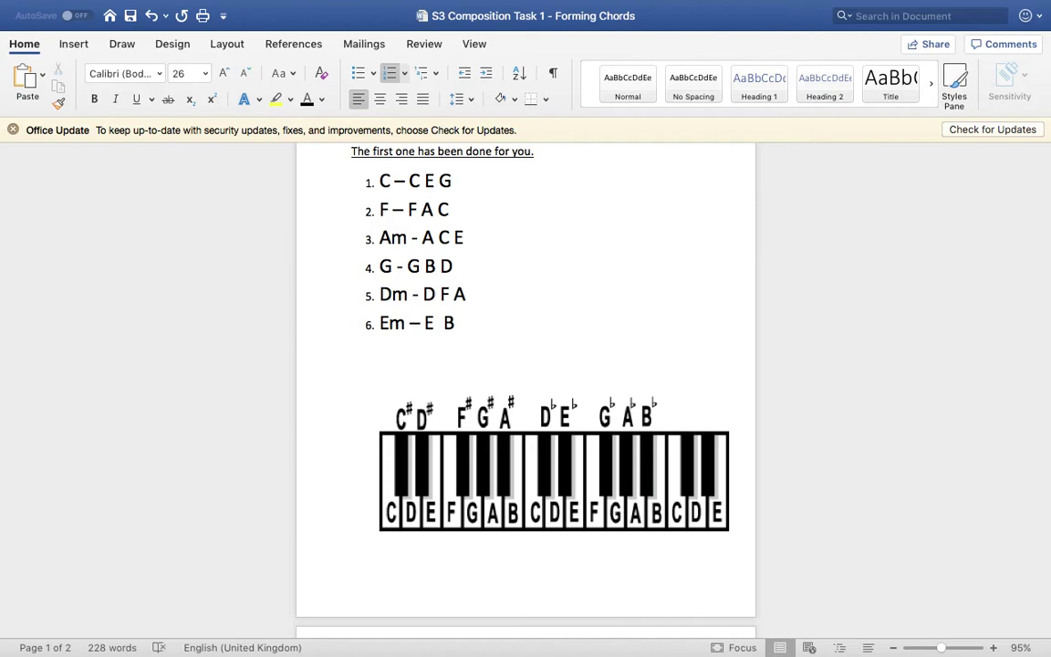
text(G)
Review the six completed triads together with the task instructions and the keyboard diagram
click(518, 214)
key(Up)
key(Up)
key(Up)
key(Up)
key(Up)
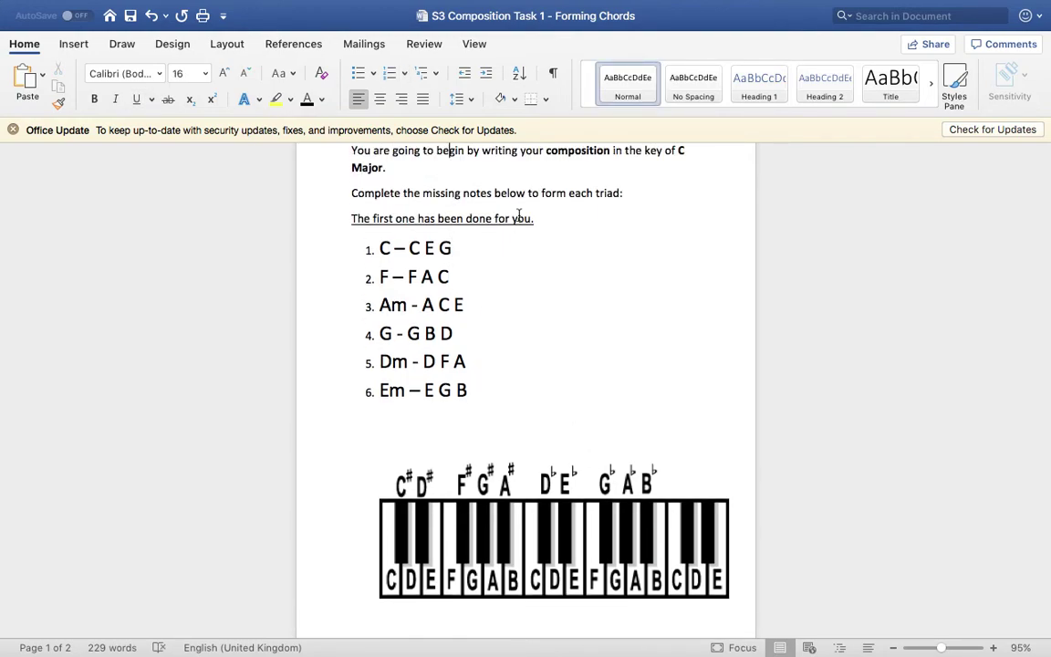
key(Down)
key(Down)
key(Down)
key(Down)
key(Down)
key(Down)
key(Down)
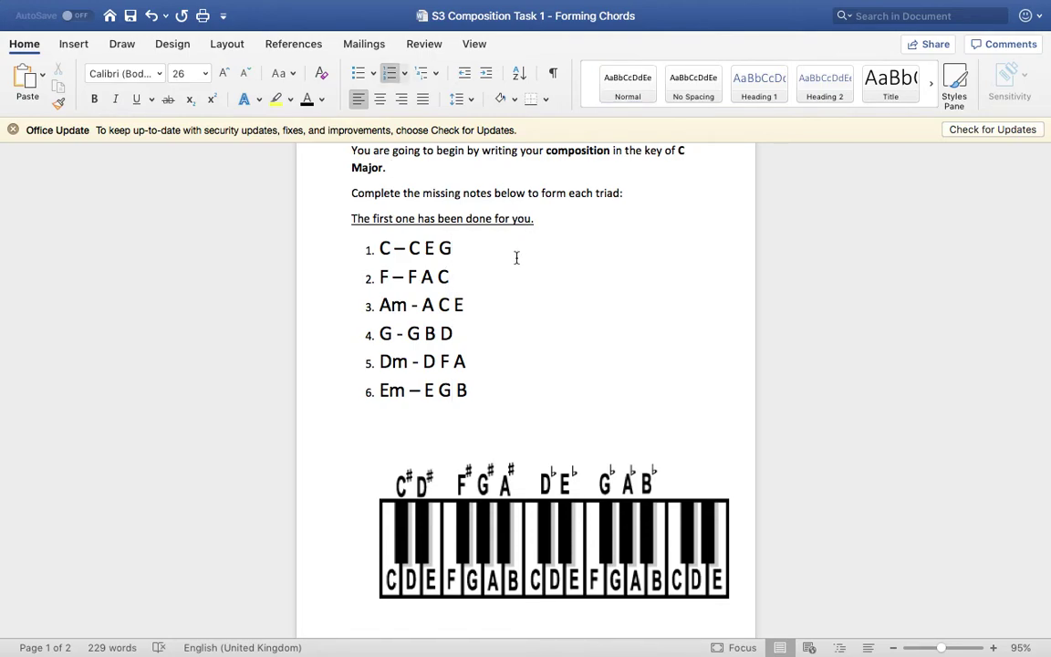
key(Down)
key(Down)
key(Down)
key(Down)
key(Down)
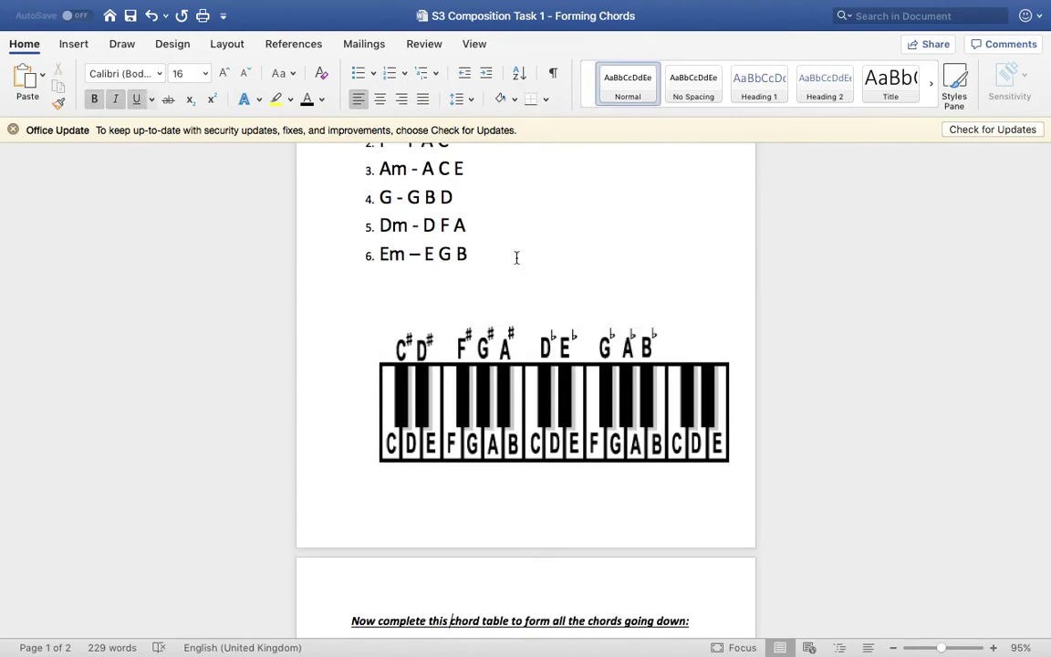
key(Up)
key(Up)
key(Up)
key(Up)
key(Up)
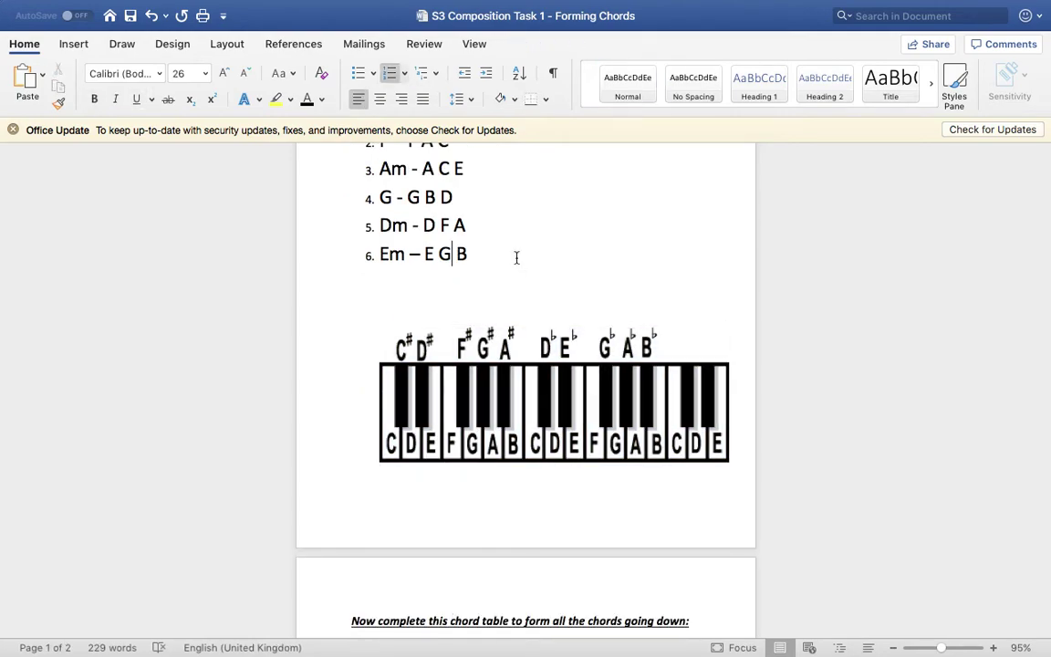
key(Up)
key(Up)
key(Up)
key(Up)
key(Up)
key(Up)
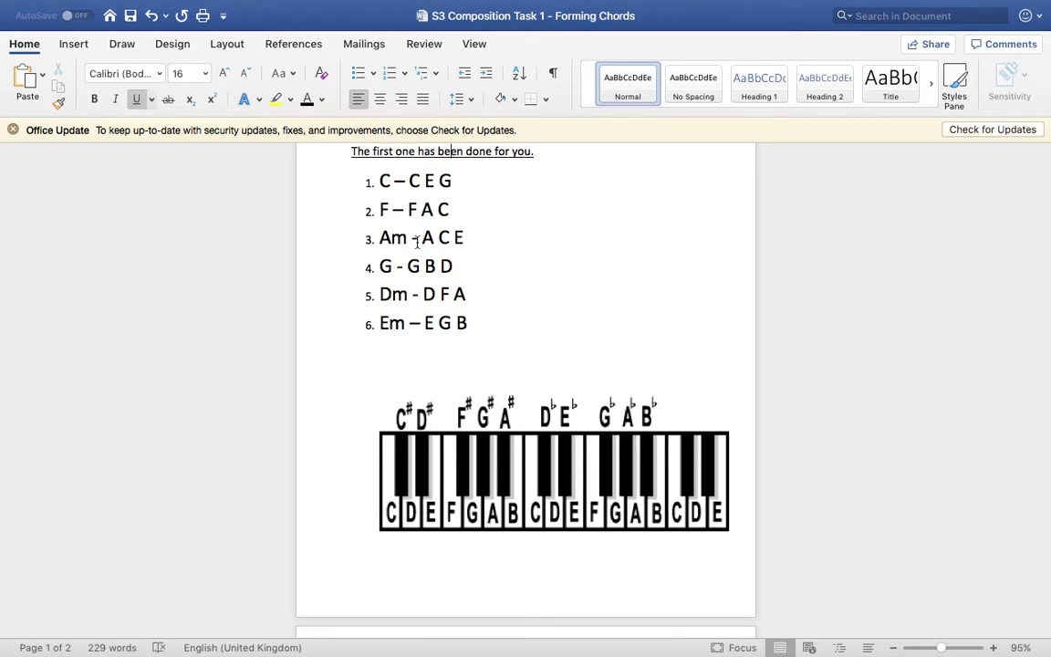
Correct the numeral under Em in the chord table on page 2 to lowercase iii
click(501, 294)
key(Down)
key(Down)
key(Down)
key(Down)
key(Down)
key(Down)
key(Down)
key(Down)
key(Down)
key(Down)
key(Down)
key(Down)
key(Down)
key(Down)
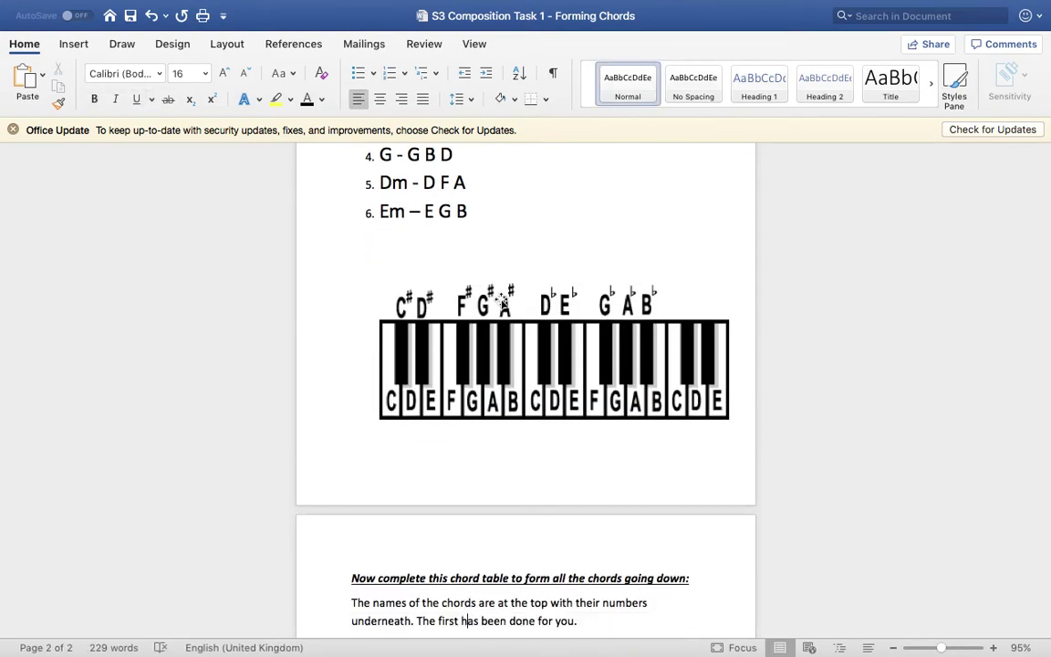
key(Down)
key(Down)
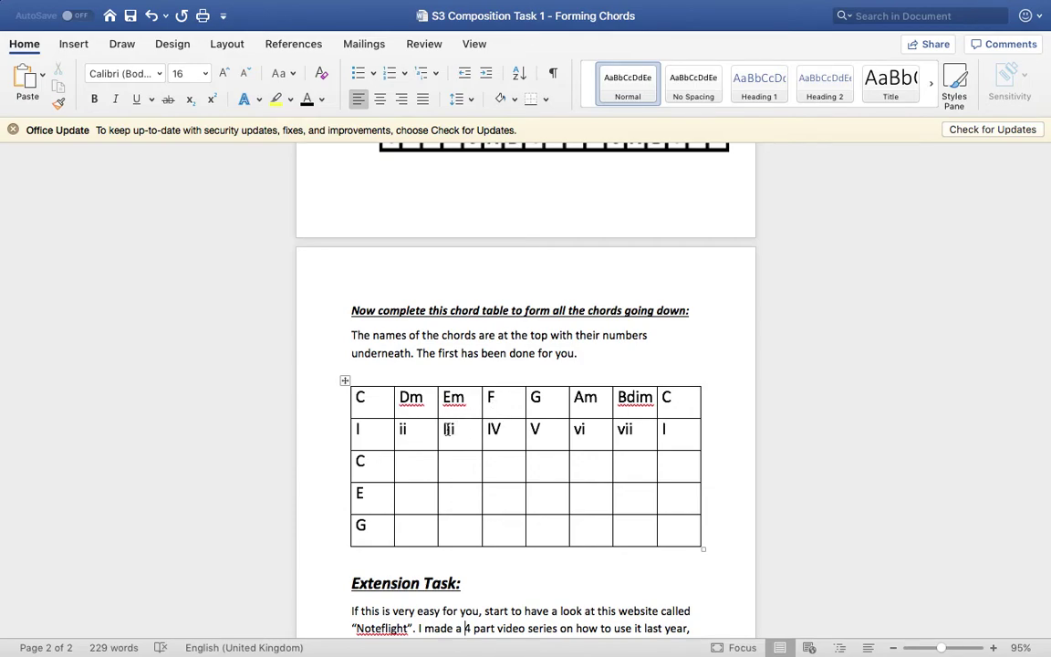
click(448, 429)
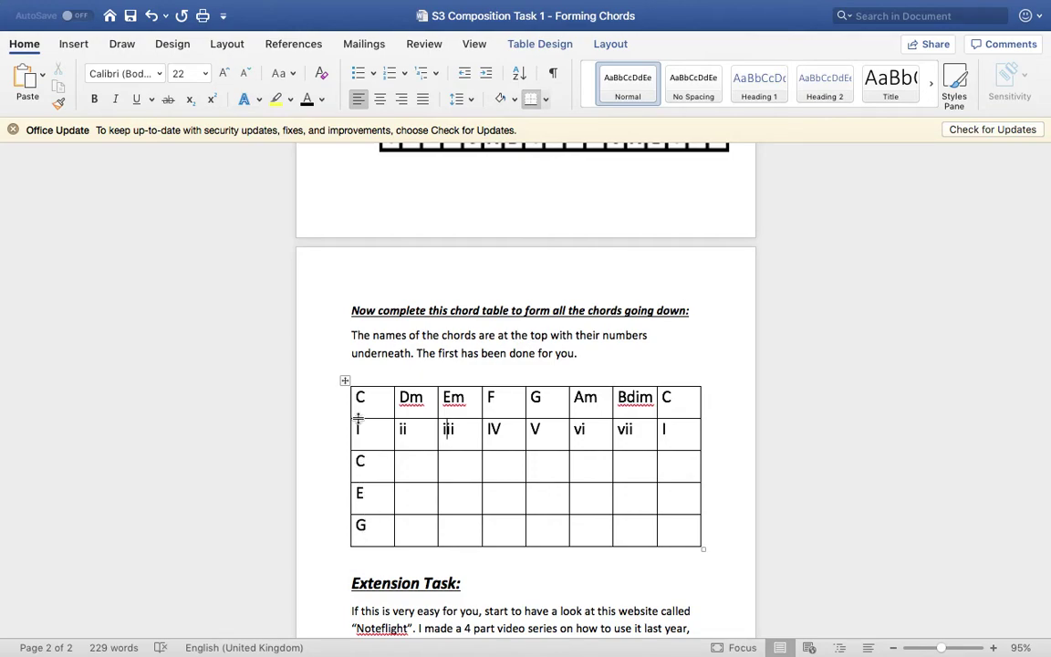
Fill the Dm column of the chord table downwards with D, F and A
click(402, 467)
text(D)
click(463, 286)
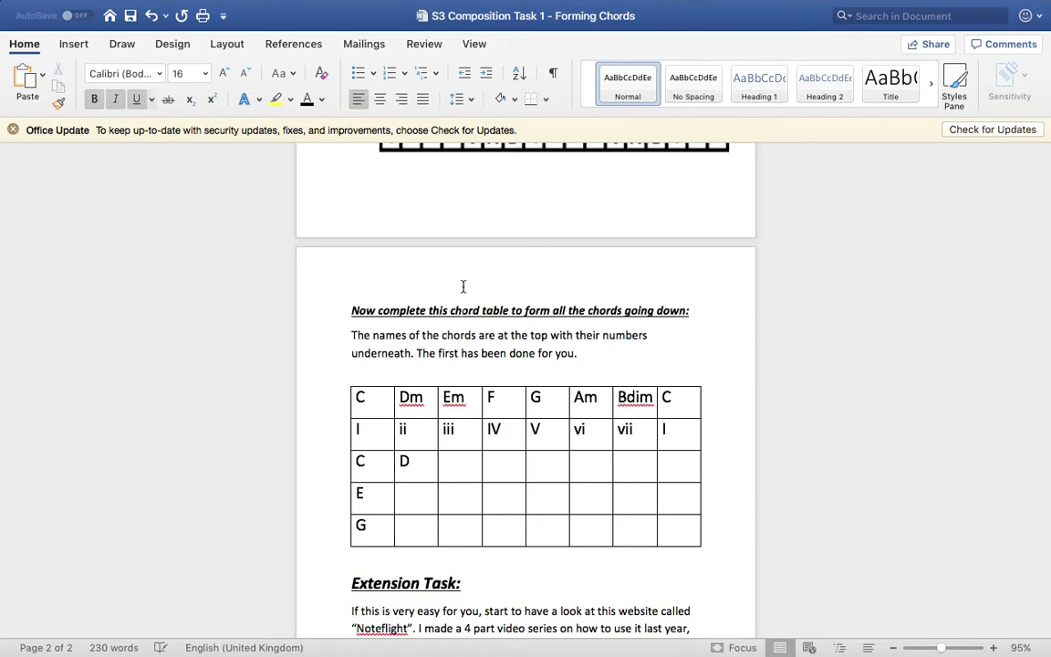
click(410, 496)
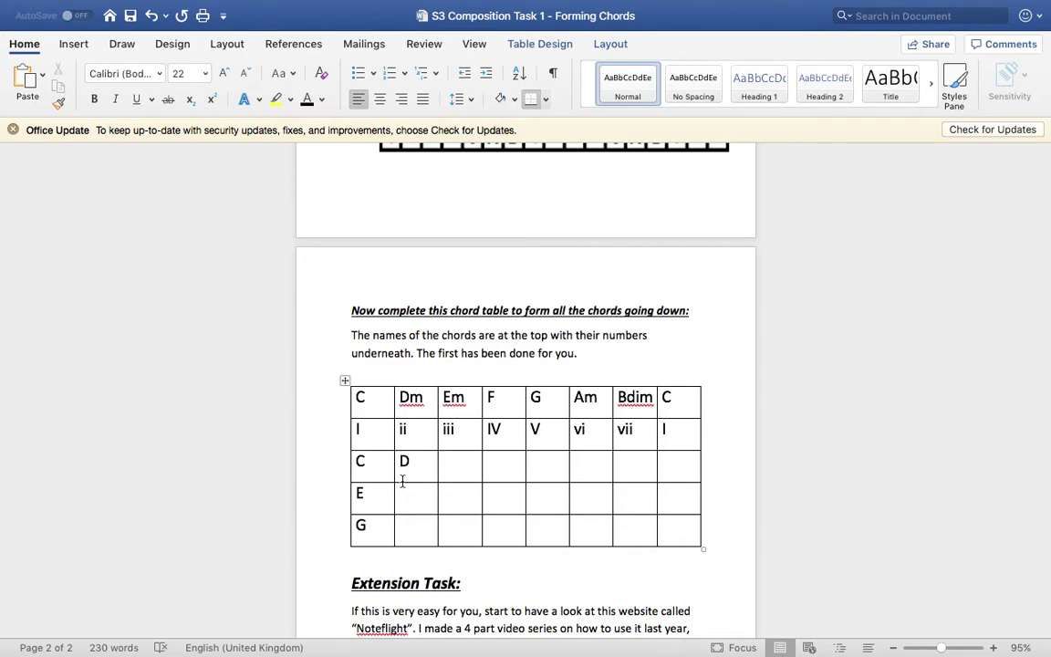
text(F)
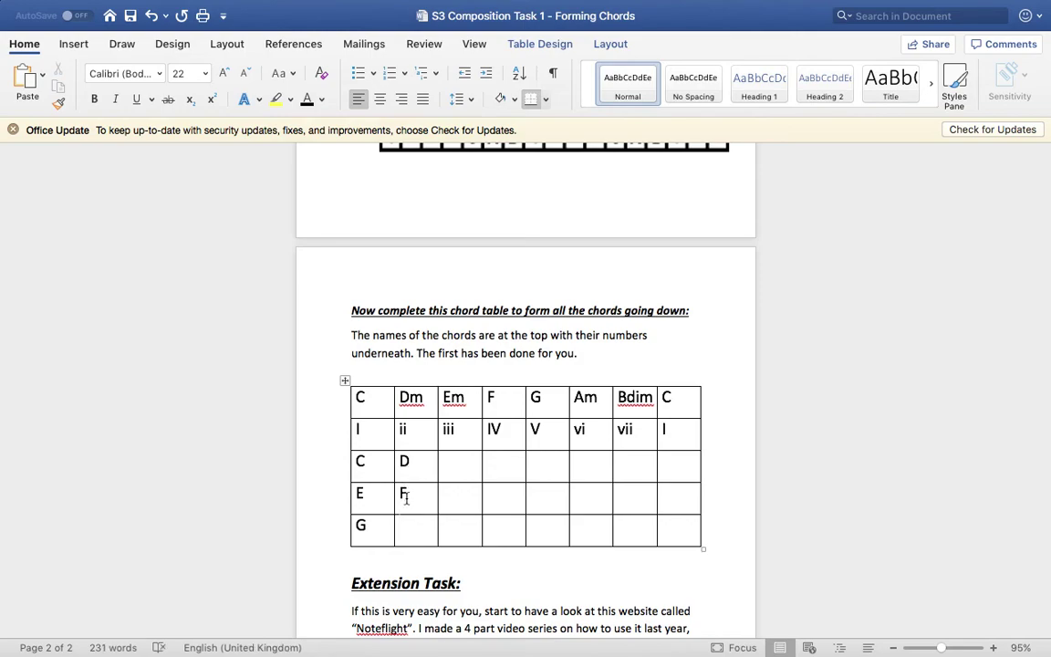
click(410, 536)
text(A)
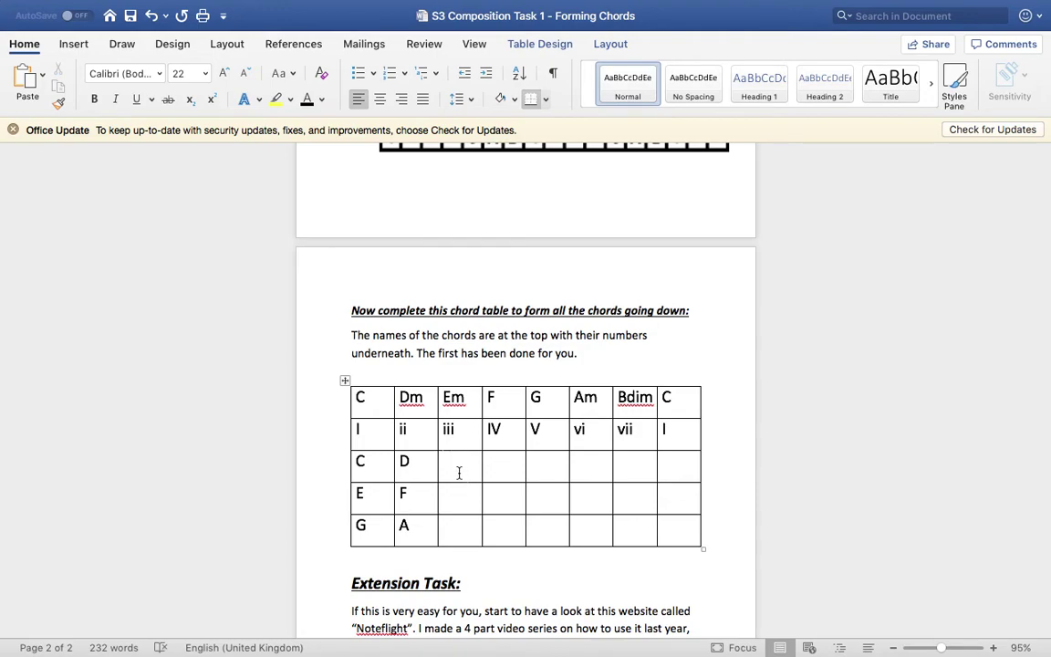
Fill the Em column of the chord table downwards with E, G and B
click(459, 471)
text(EG)
click(455, 537)
text(B)
Enter F as the first note in the F column of the chord table
click(493, 469)
text(F)
click(491, 500)
Check the notes of the F chord in the completed triad list on page 1
key(Up)
key(Up)
key(Up)
key(Up)
key(Up)
key(Up)
key(Up)
key(Up)
key(Up)
key(Up)
key(Up)
key(Up)
key(Up)
key(Up)
key(Up)
key(Up)
key(Up)
key(Up)
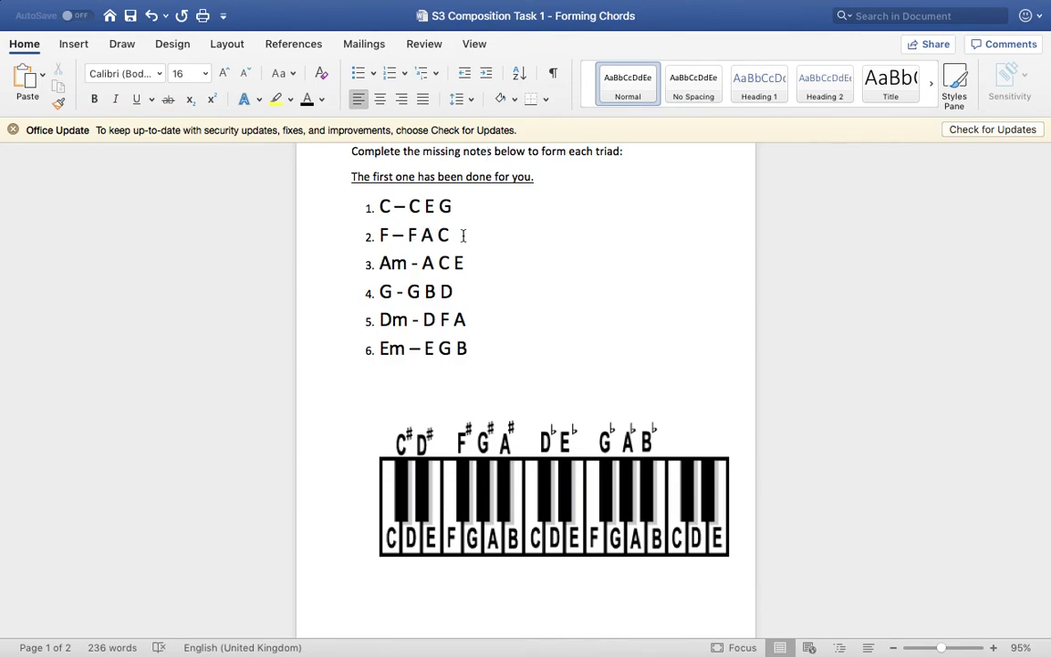
Complete the F column of the chord table on page 2 with A and C below the F
key(Down)
key(Down)
key(Down)
key(Down)
key(Down)
key(Down)
key(Down)
key(Down)
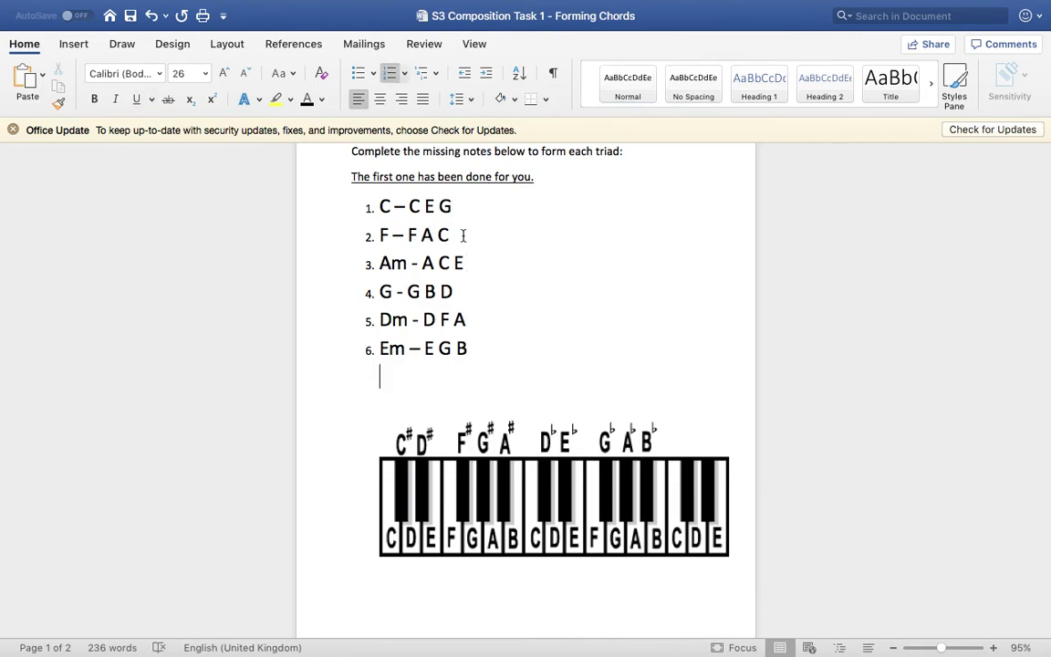
key(Down)
key(Down)
key(Down)
key(Down)
key(Down)
key(Down)
key(Down)
key(Down)
key(Down)
key(Down)
key(Down)
key(Down)
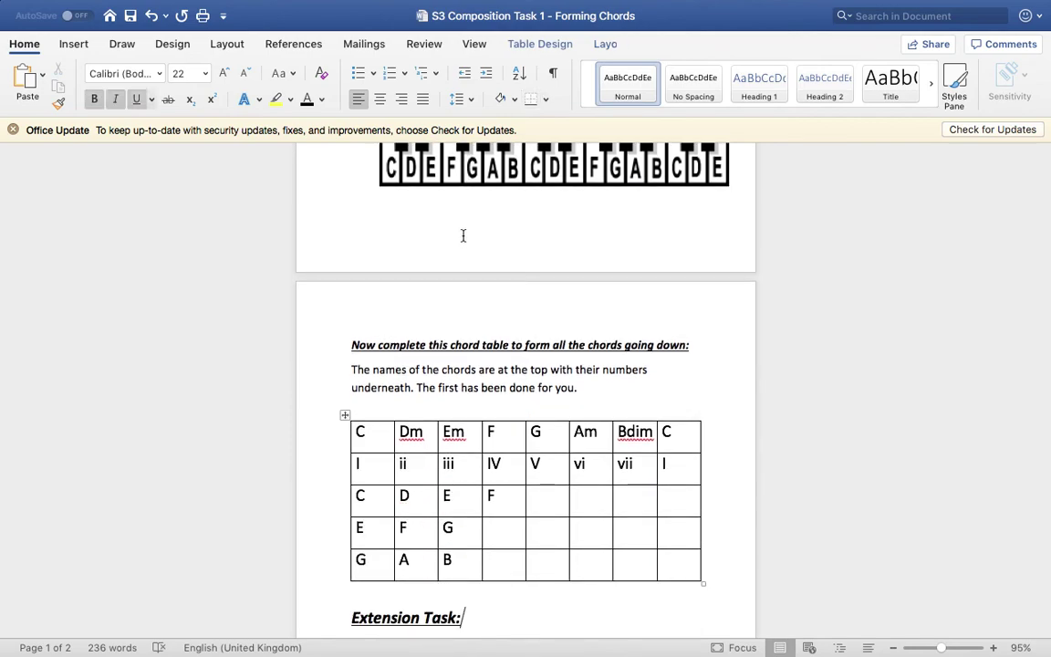
click(500, 535)
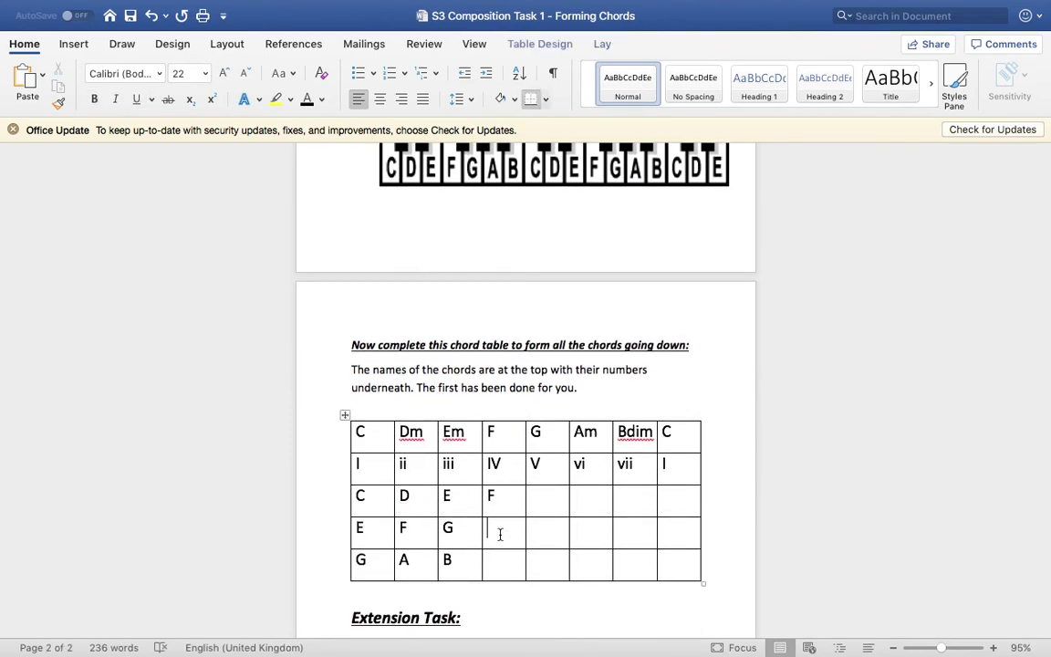
text(A)
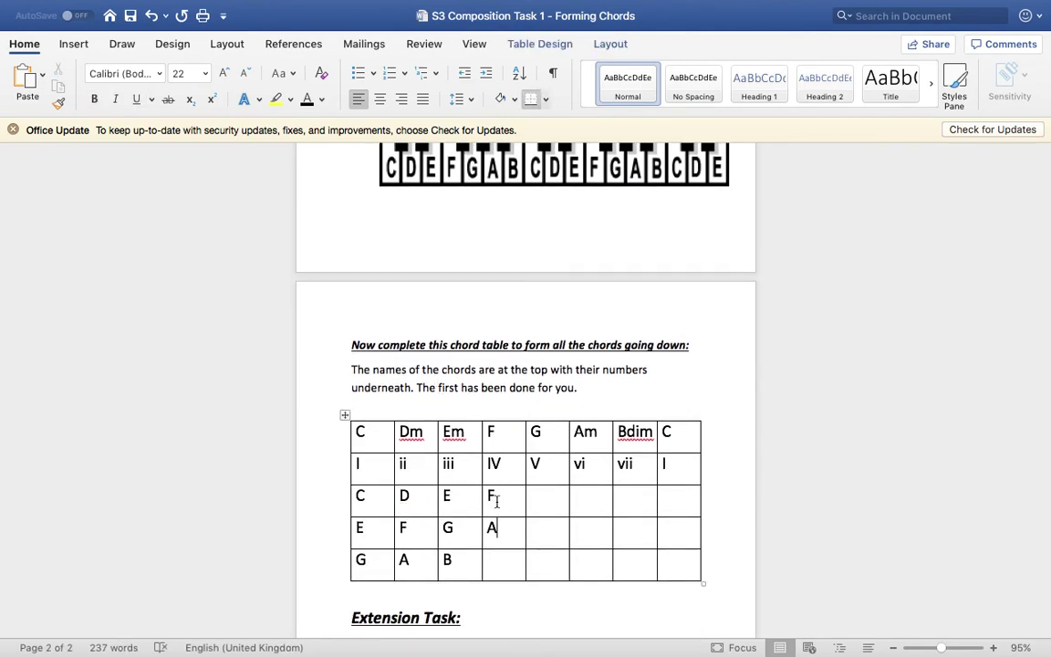
click(501, 567)
text(C)
Fill the G column of the chord table downwards with G, B and D
click(546, 502)
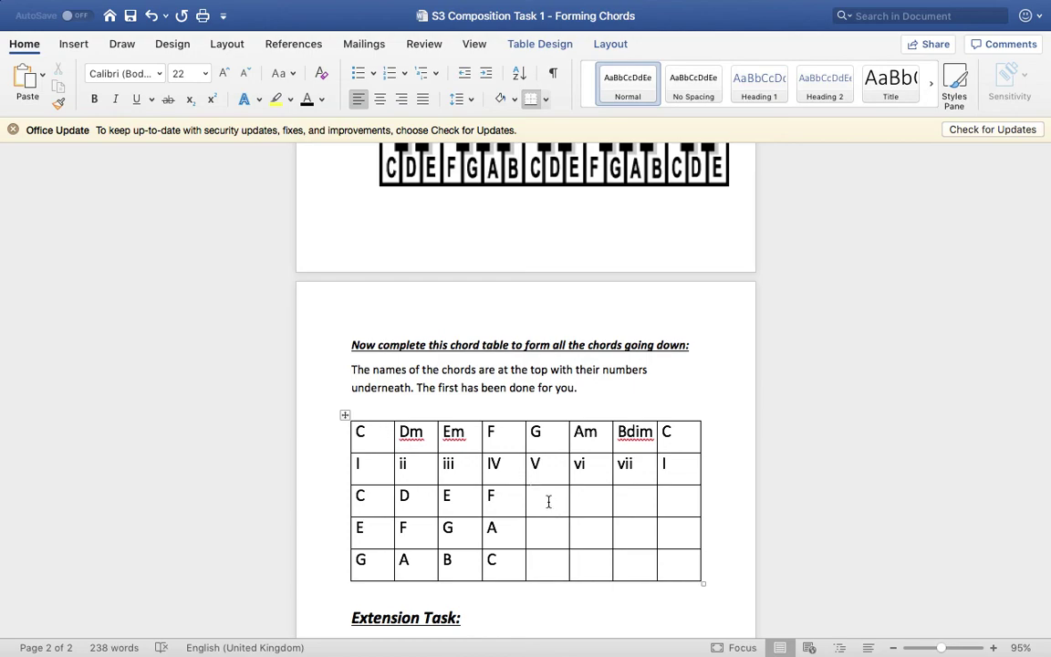
text(G)
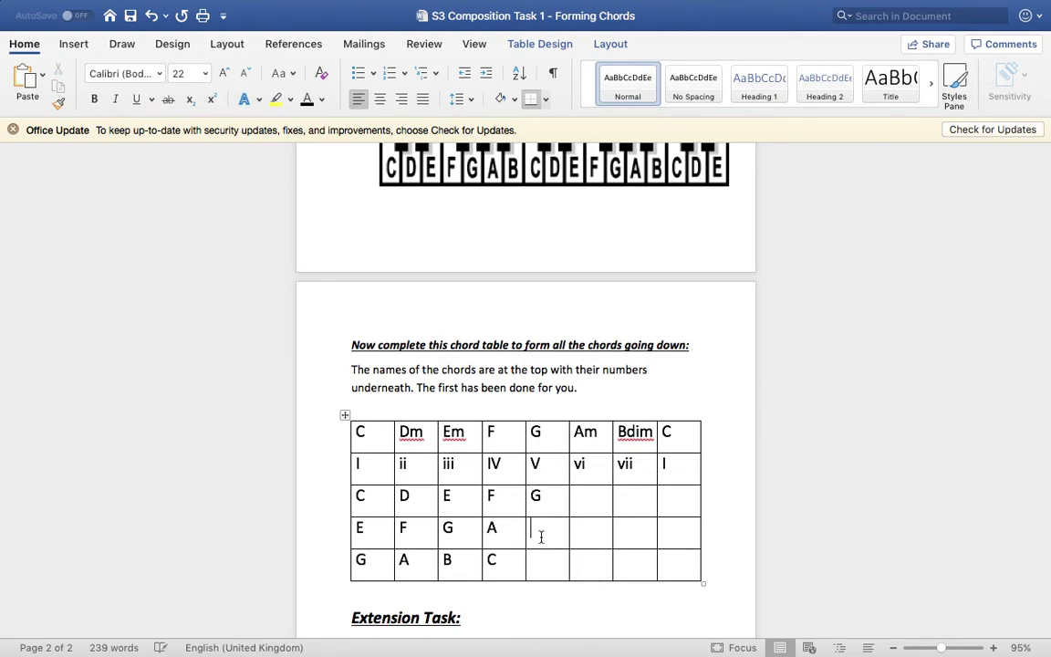
text( A B)
click(540, 569)
text(D)
Fill the Am column of the chord table downwards with A, C and E
click(584, 507)
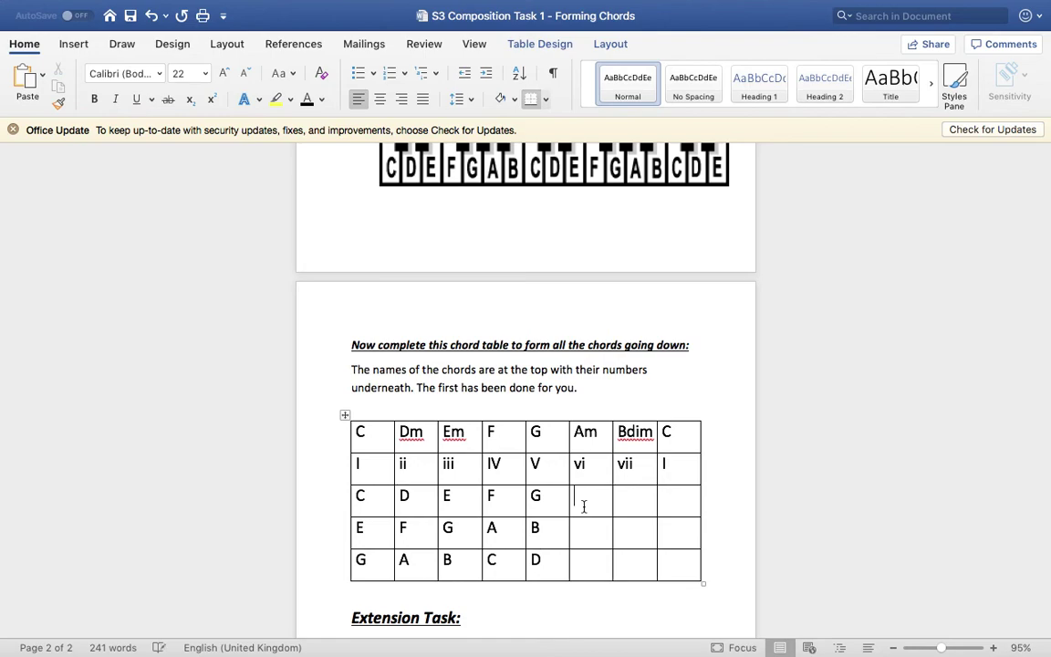
text(A)
click(584, 538)
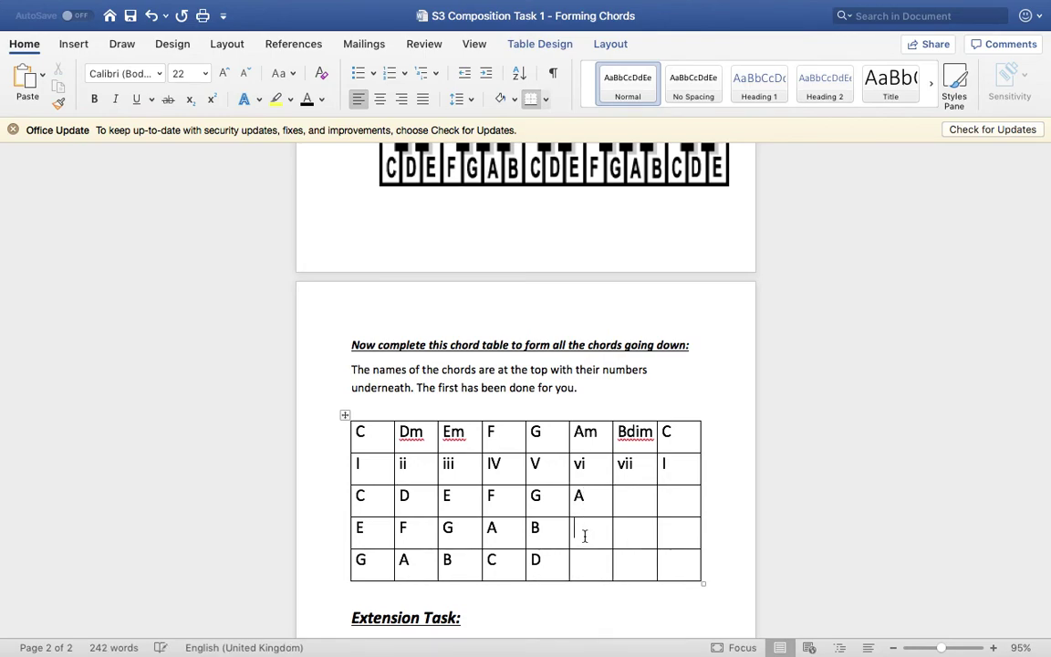
text(C)
key(Down)
text(E)
Fill the Bdim column of the chord table downwards with B, D and F
click(629, 493)
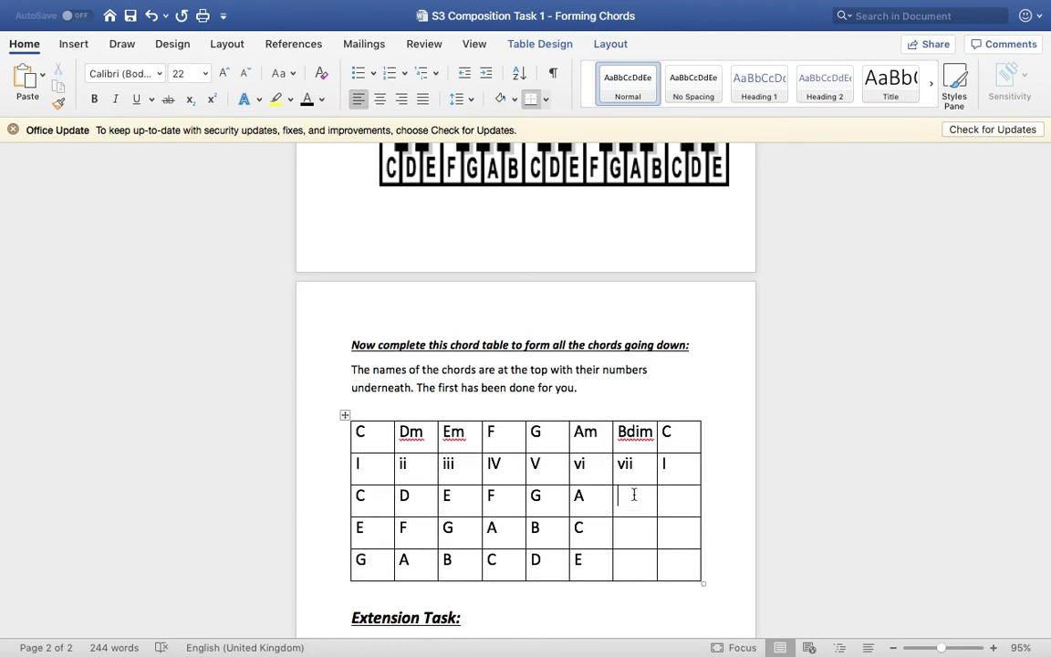
text(B)
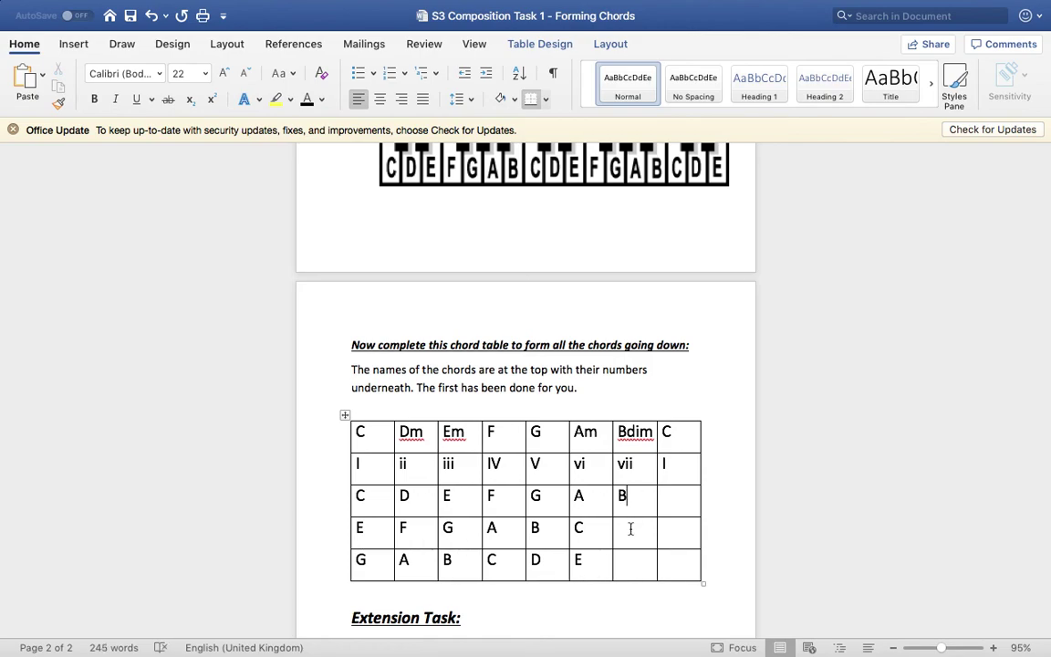
click(628, 536)
text(D)
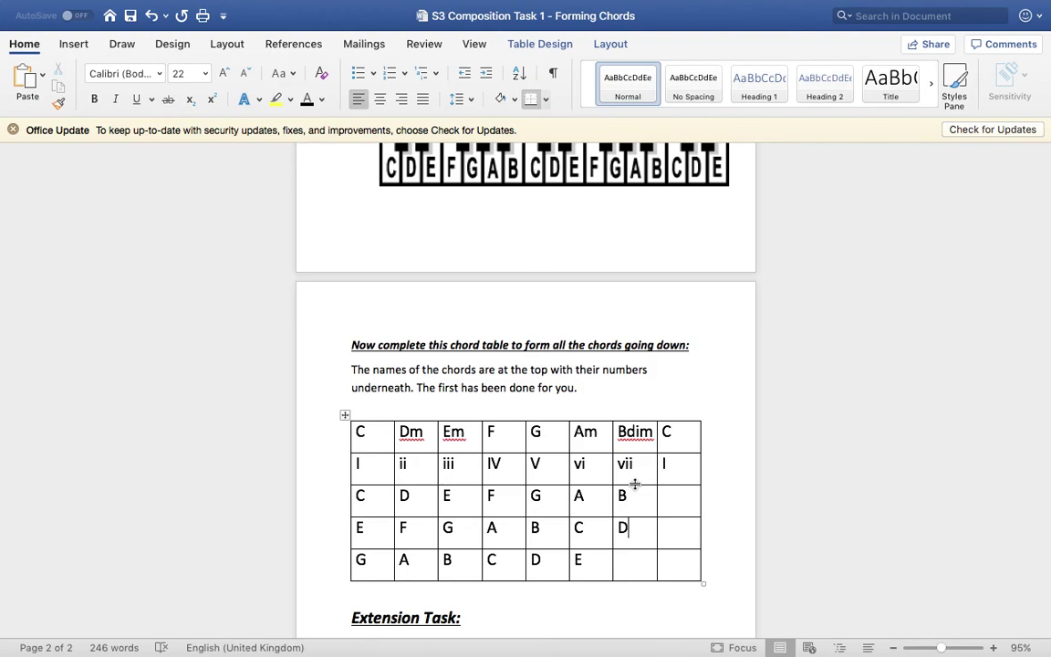
click(627, 566)
text(F)
Fill the final C column of the chord table downwards with C, E and G
click(678, 497)
text(C)
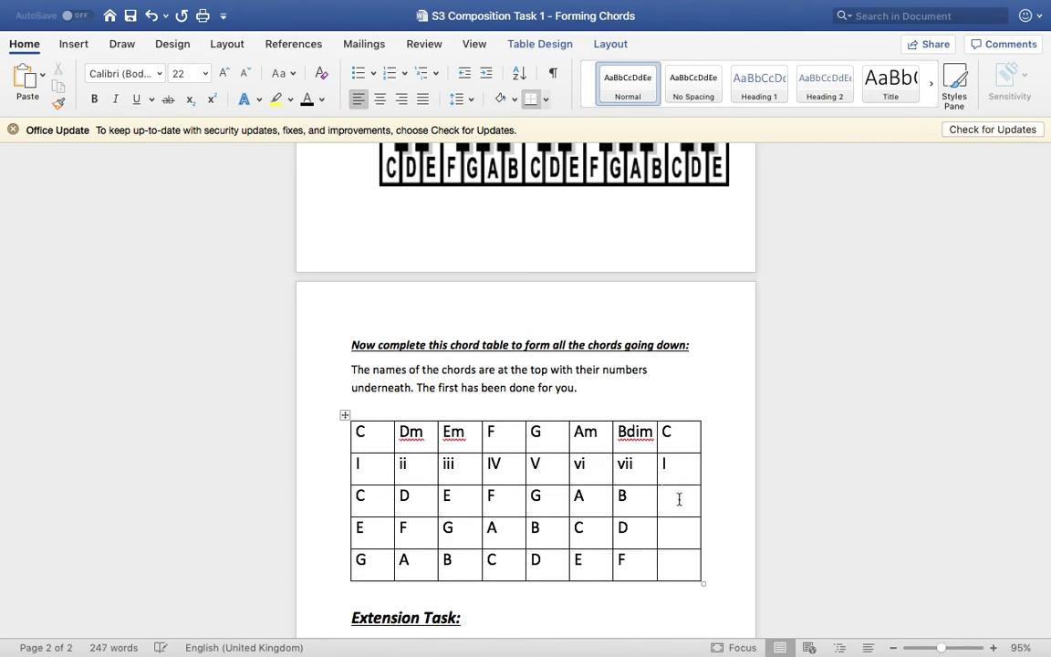
text(E)
text(G)
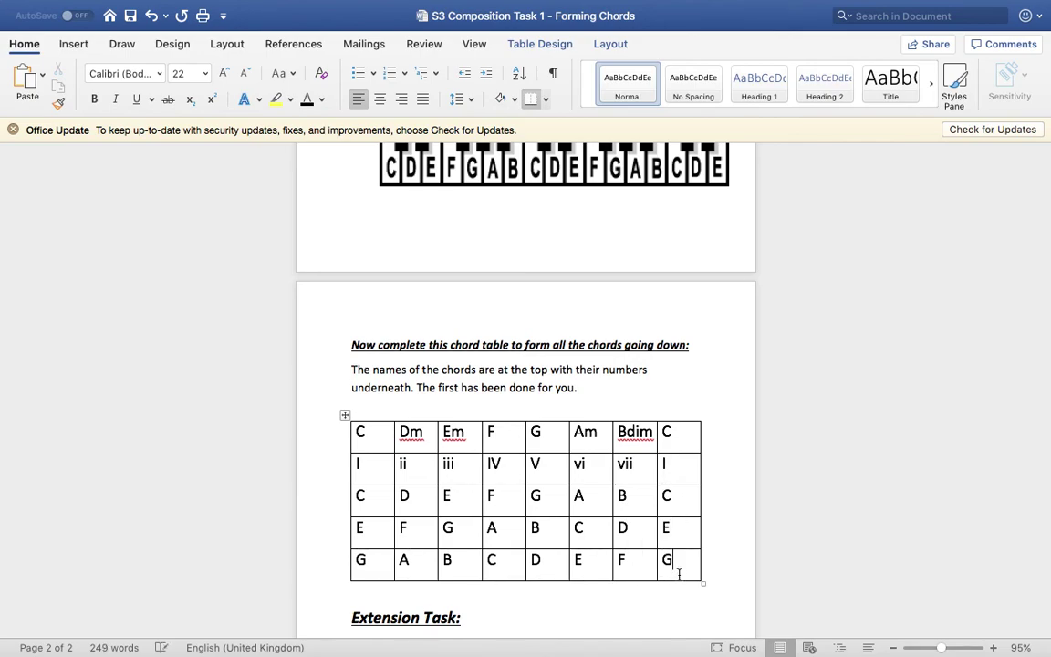
Read the Extension Task section about Noteflight below the completed chord table
key(Up)
key(Up)
key(Up)
key(Up)
key(Up)
key(Down)
key(Down)
key(Down)
key(Down)
key(Down)
key(Down)
key(Down)
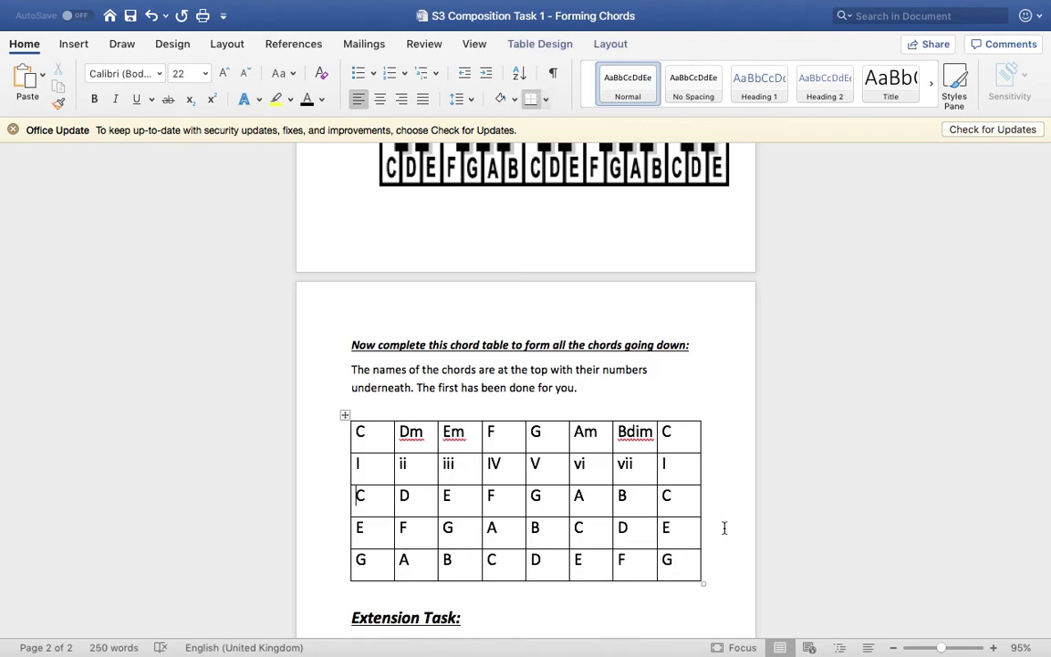
key(Down)
key(Down)
key(Down)
key(Down)
key(Down)
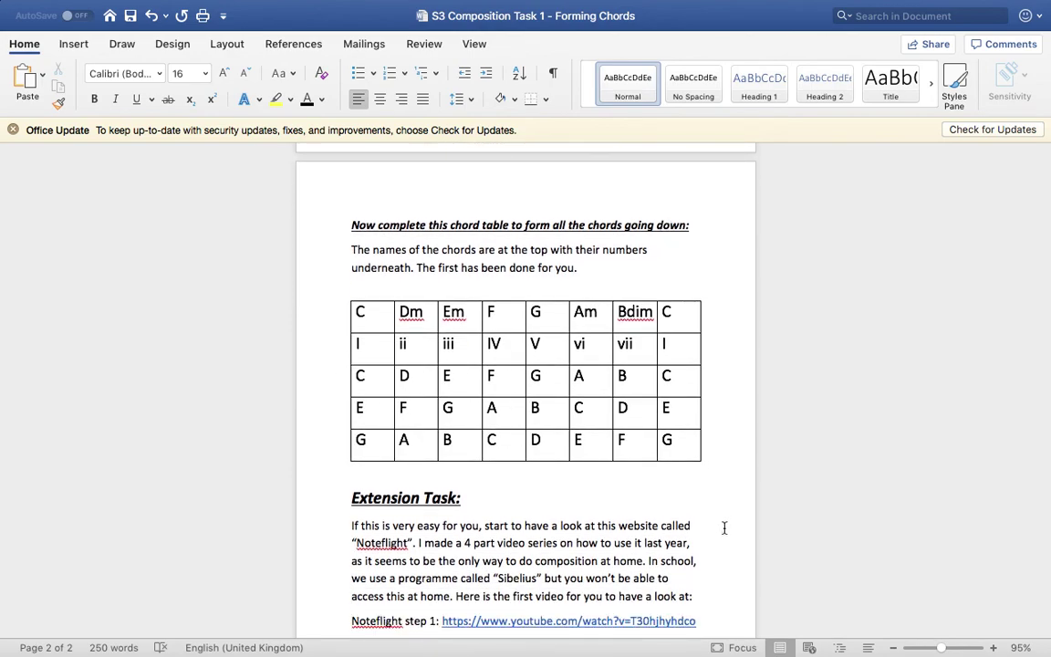
key(Down)
key(Down)
key(Down)
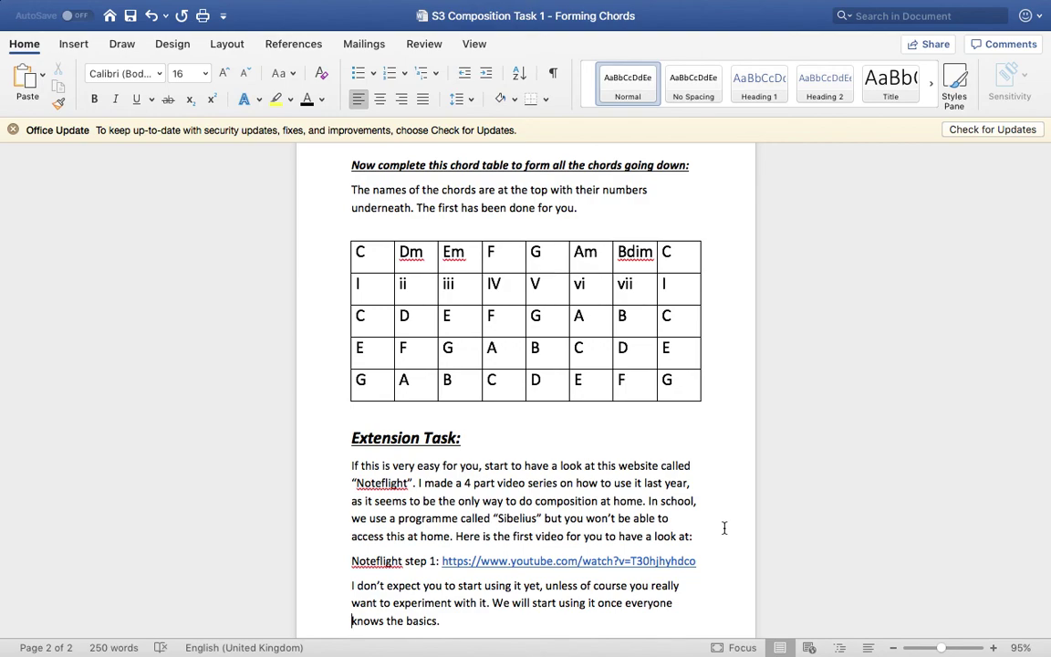
Review the completed worksheet from the Extension Task back up to the Task 1 – Exploring Chords heading
key(Up)
click(725, 494)
key(Up)
key(Up)
key(Up)
key(Up)
key(Up)
key(Up)
key(Up)
key(Up)
key(Up)
key(Up)
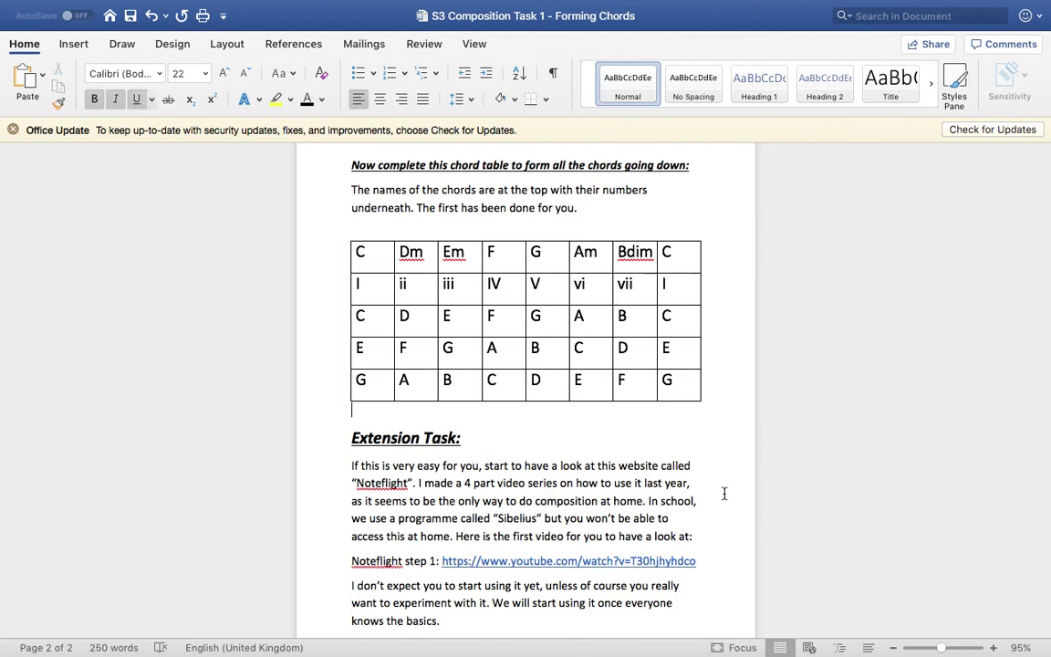
key(Up)
key(Up)
key(Up)
key(Up)
key(Up)
key(Up)
key(Up)
key(Up)
key(Up)
key(Up)
key(Up)
key(Up)
key(Up)
key(Up)
key(Up)
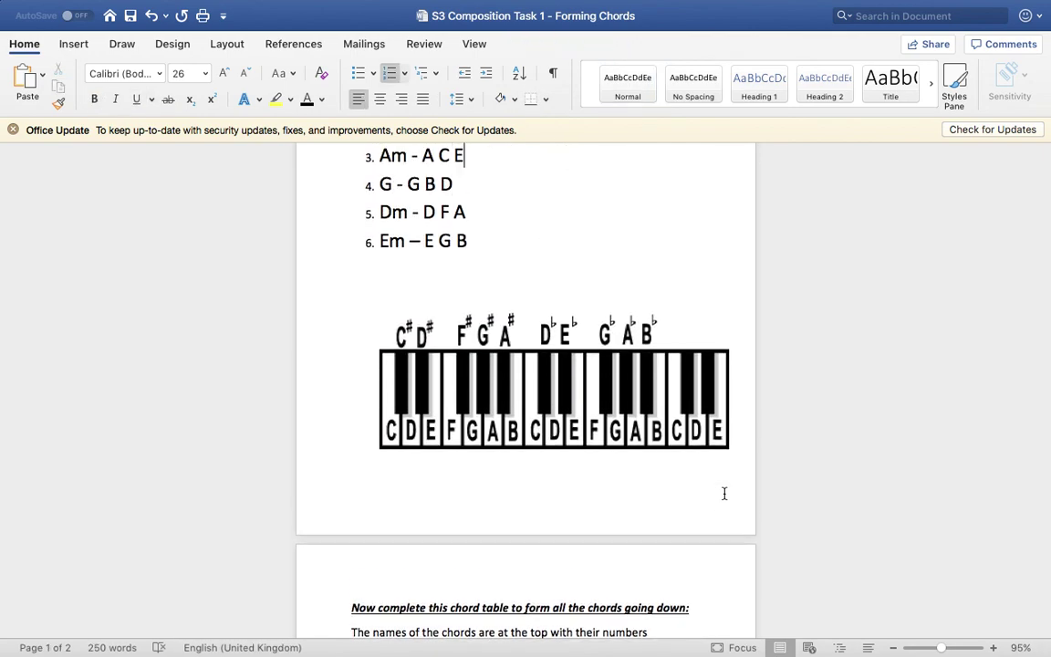
key(Up)
key(Up)
key(Up)
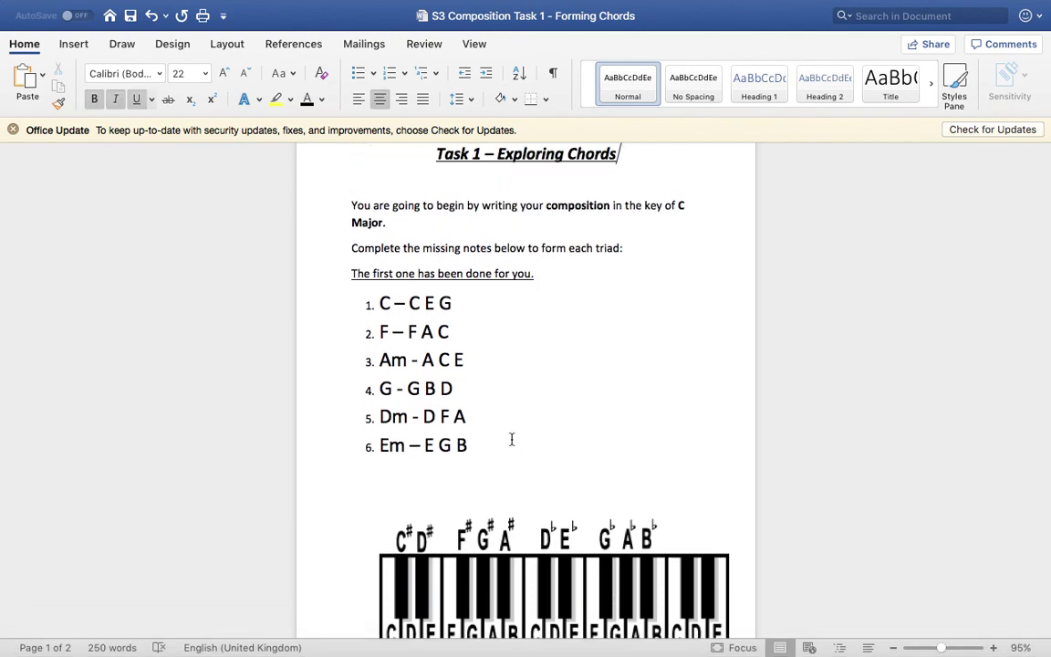
mouse_move(492, 4)
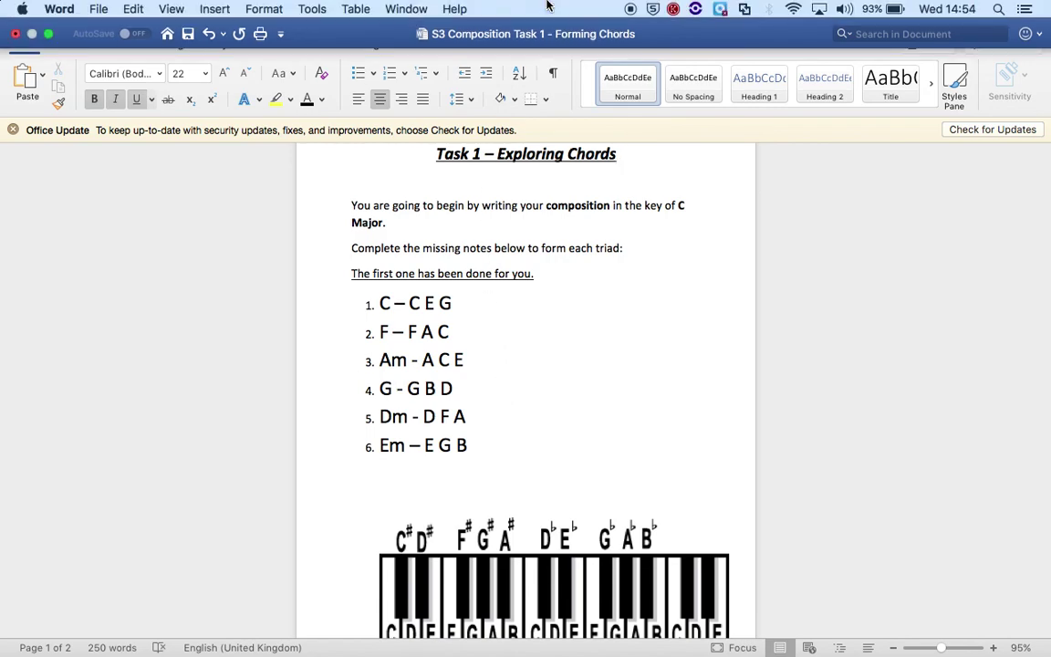